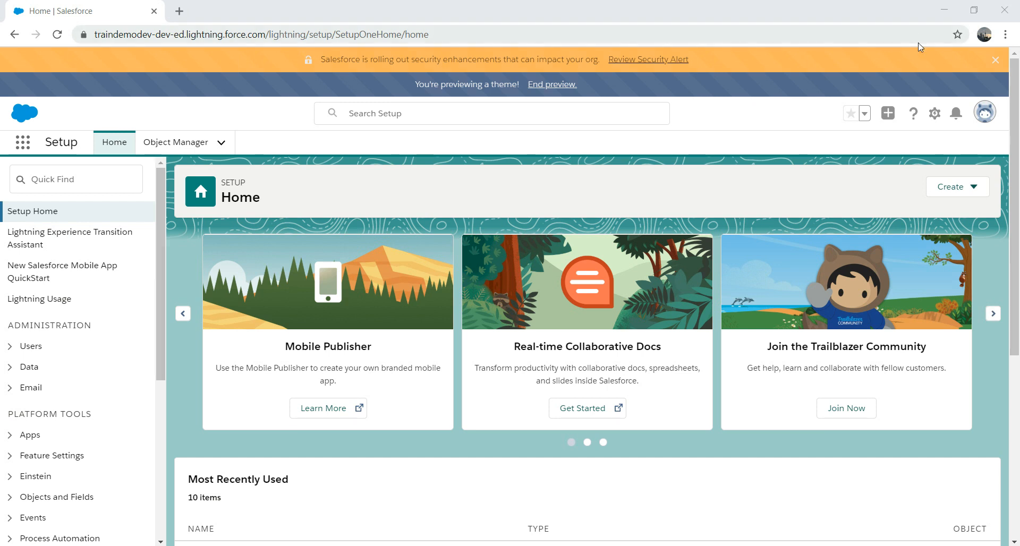
- Search Setup for "app" and open the App Manager
{"action": "left_click", "coordinate": [935, 118]}
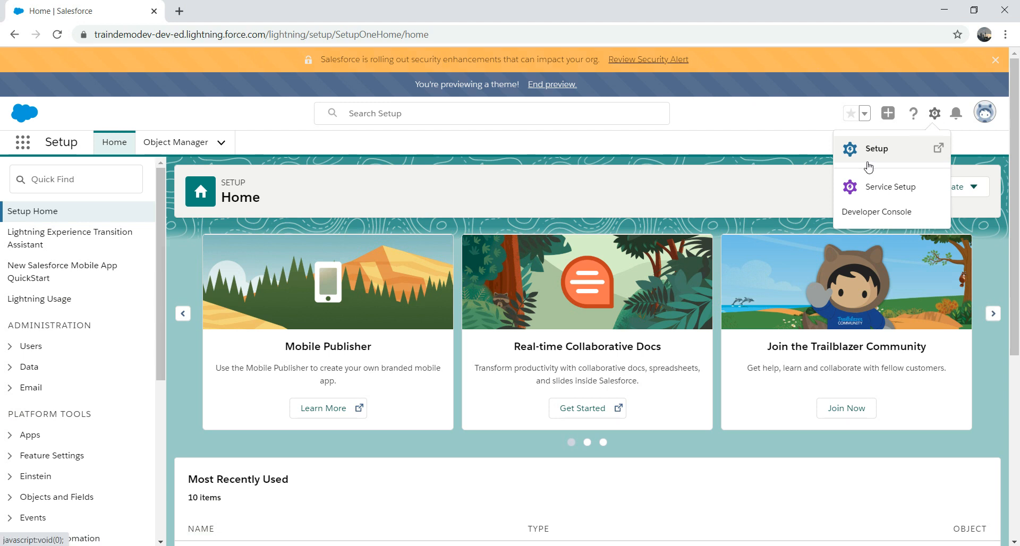
{"action": "left_click", "coordinate": [187, 105]}
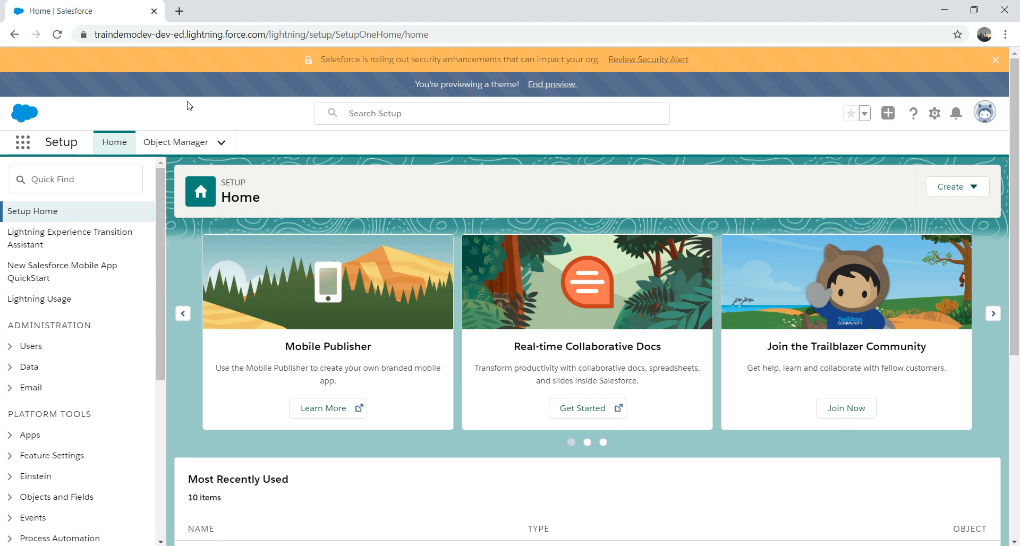
{"action": "left_click", "coordinate": [83, 182]}
{"action": "type", "text": "app"}
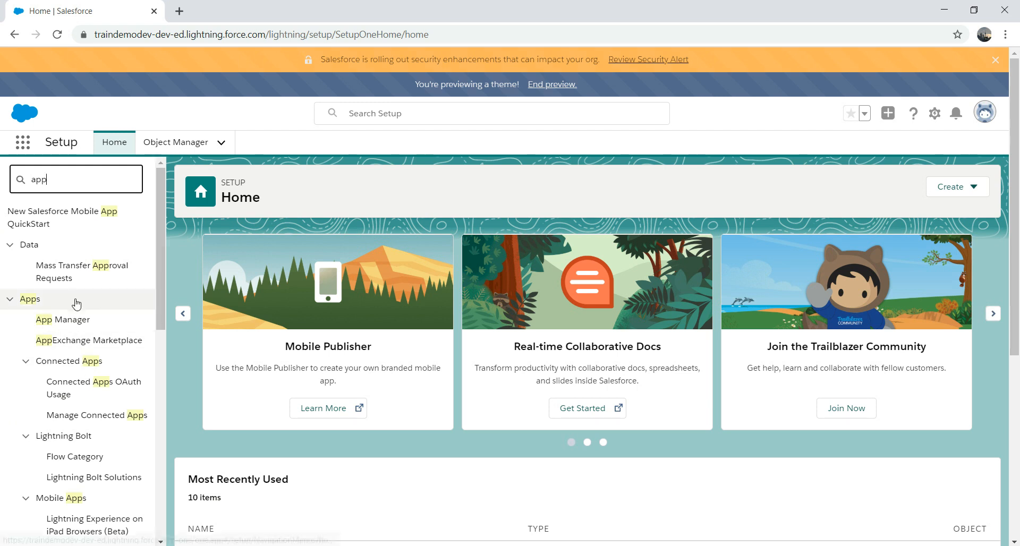
{"action": "left_click", "coordinate": [61, 324]}
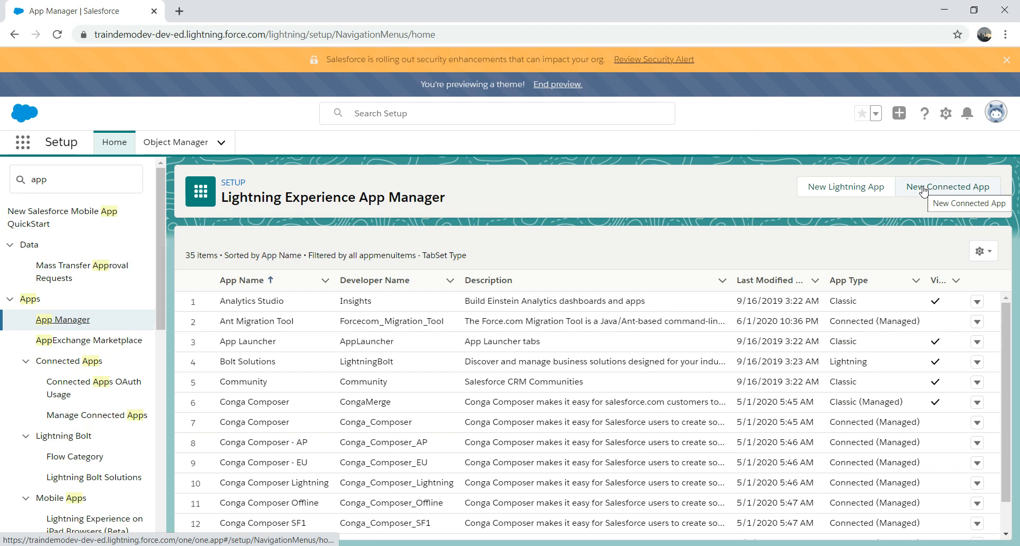
- Start a new connected app and enter TestDemo as its name, with the matching API name
{"action": "left_click", "coordinate": [919, 192]}
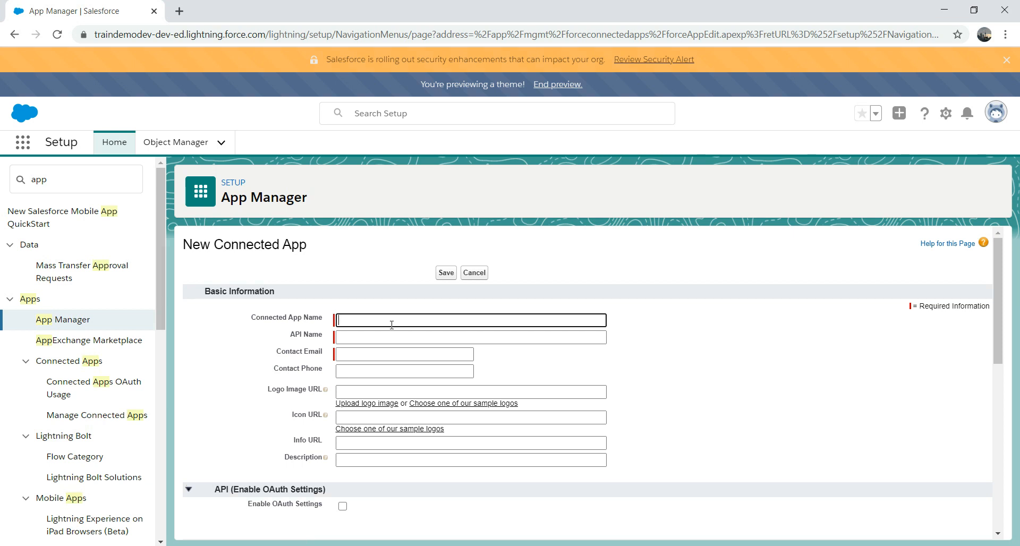
{"action": "type", "text": "TestDemo"}
{"action": "left_click", "coordinate": [363, 337]}
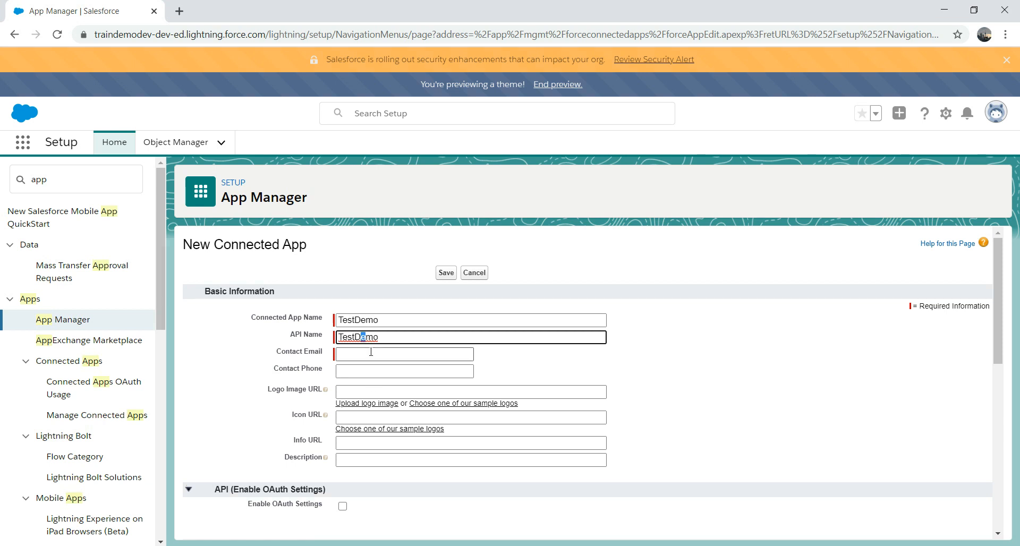
{"action": "left_click", "coordinate": [372, 354]}
{"action": "left_click", "coordinate": [736, 363]}
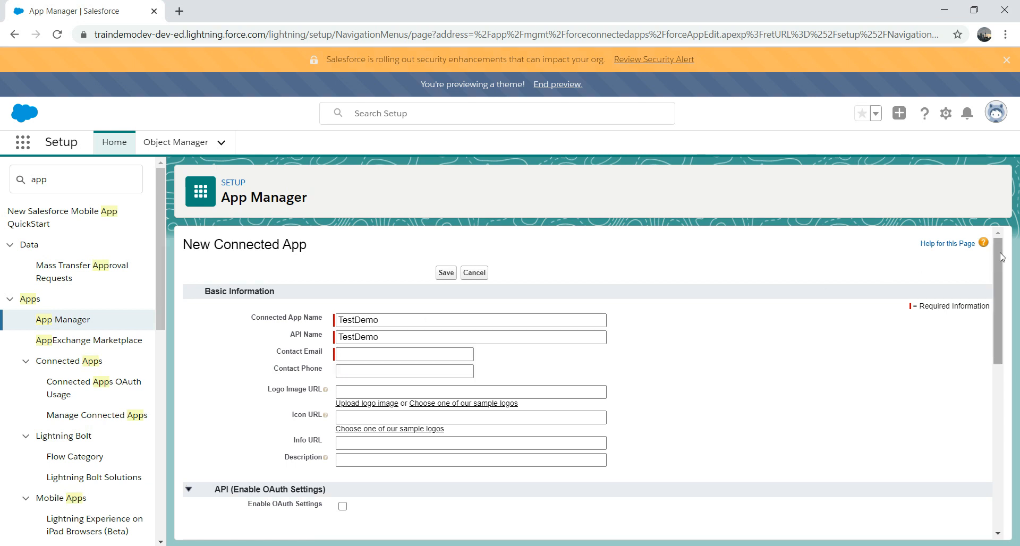
- Enable OAuth settings for the new connected app and add the "Access and manage your data (api)" scope
{"action": "scroll", "coordinate": [977, 323], "scroll_direction": "down", "scroll_amount": 3}
{"action": "left_click", "coordinate": [343, 342]}
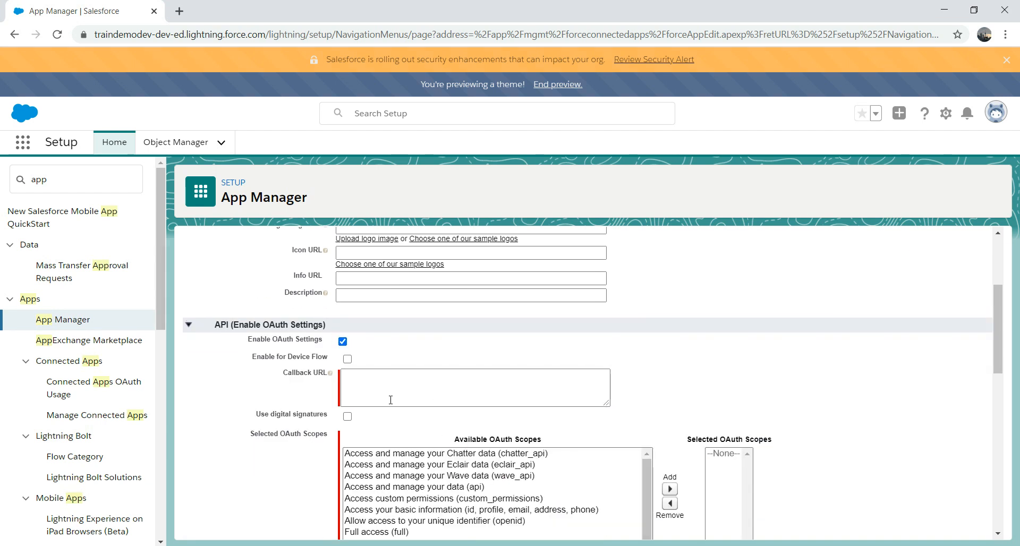
{"action": "left_click", "coordinate": [374, 390]}
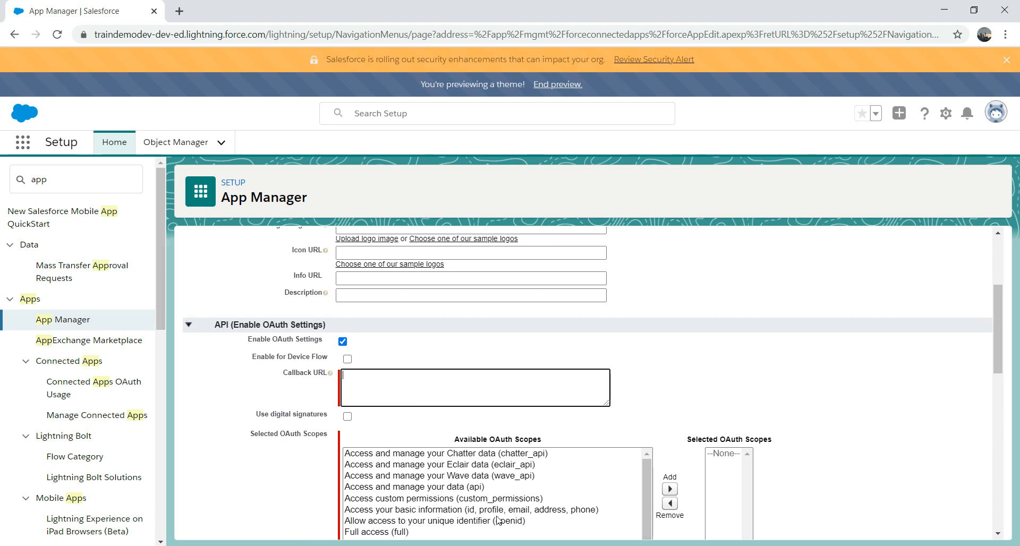
{"action": "left_click_drag", "start_coordinate": [418, 492], "coordinate": [417, 472]}
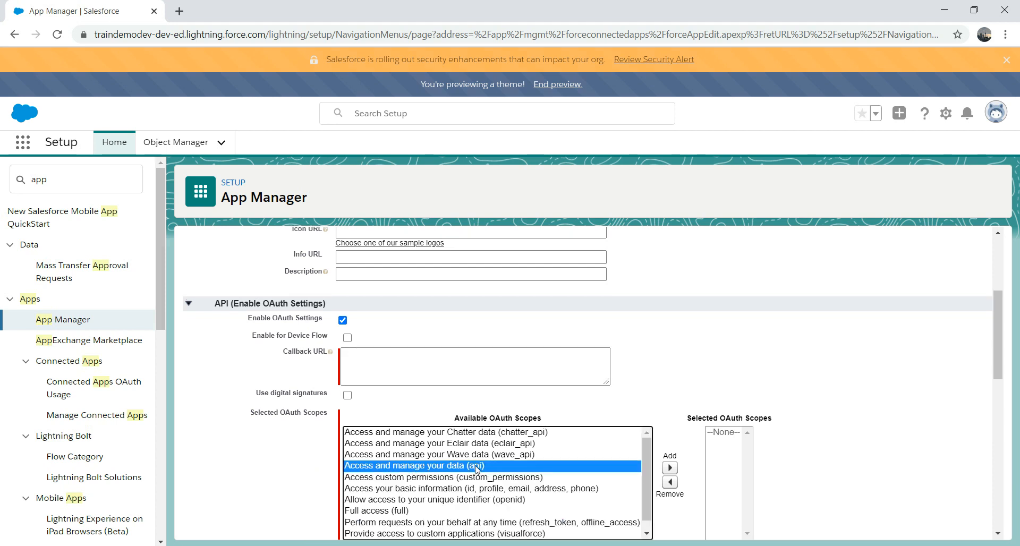
{"action": "left_click", "coordinate": [671, 468]}
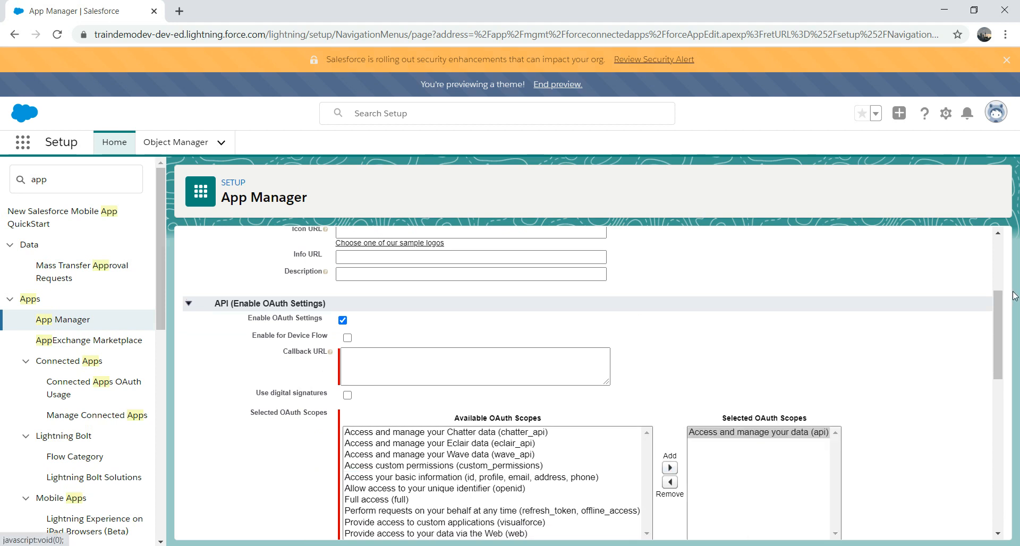
{"action": "left_click_drag", "start_coordinate": [994, 302], "coordinate": [983, 250]}
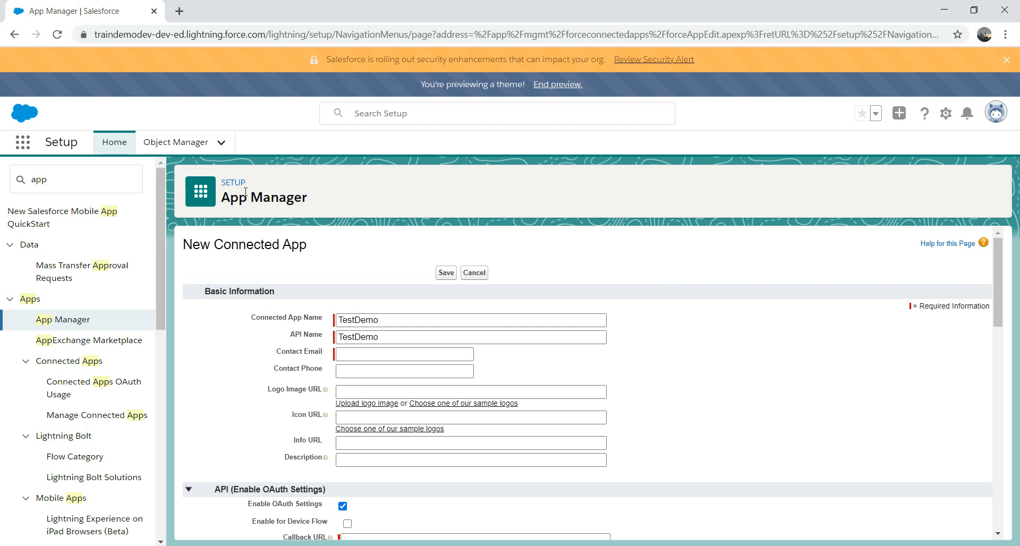
- Leave the new connected app form unsaved and return to the App Manager list by searching Setup for "app"
{"action": "double_click", "coordinate": [68, 186]}
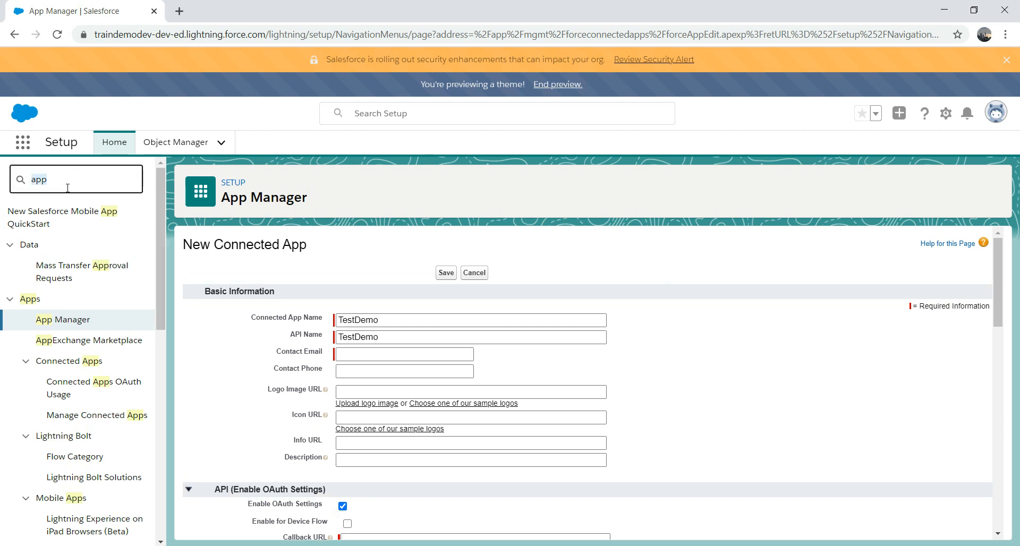
{"action": "type", "text": "co"}
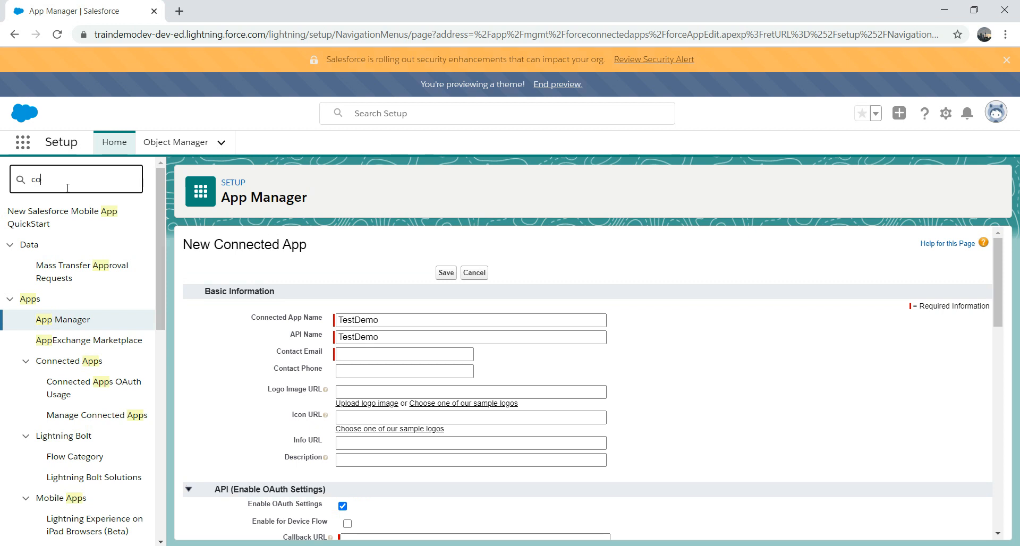
{"action": "key", "text": "BackSpace"}
{"action": "key", "text": "BackSpace"}
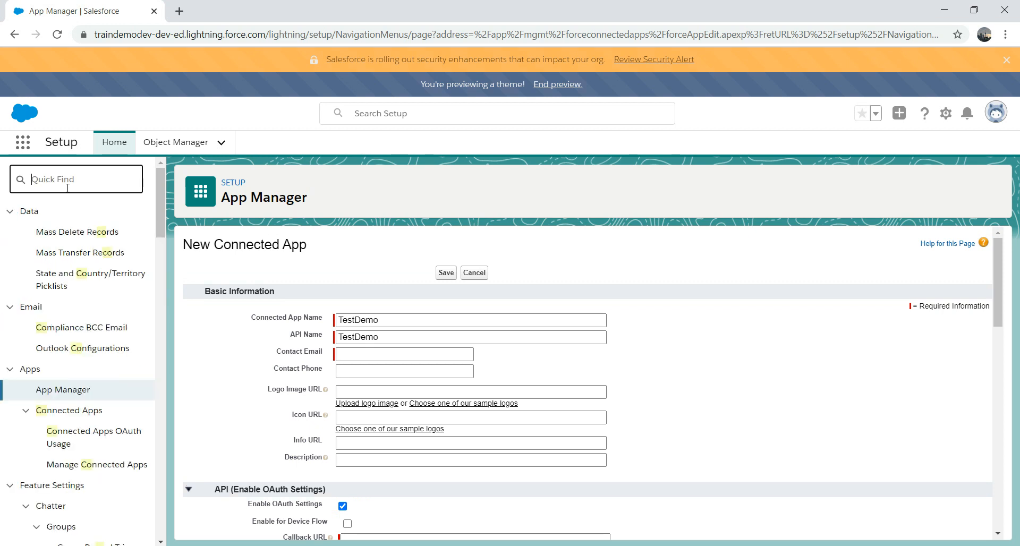
{"action": "type", "text": "app"}
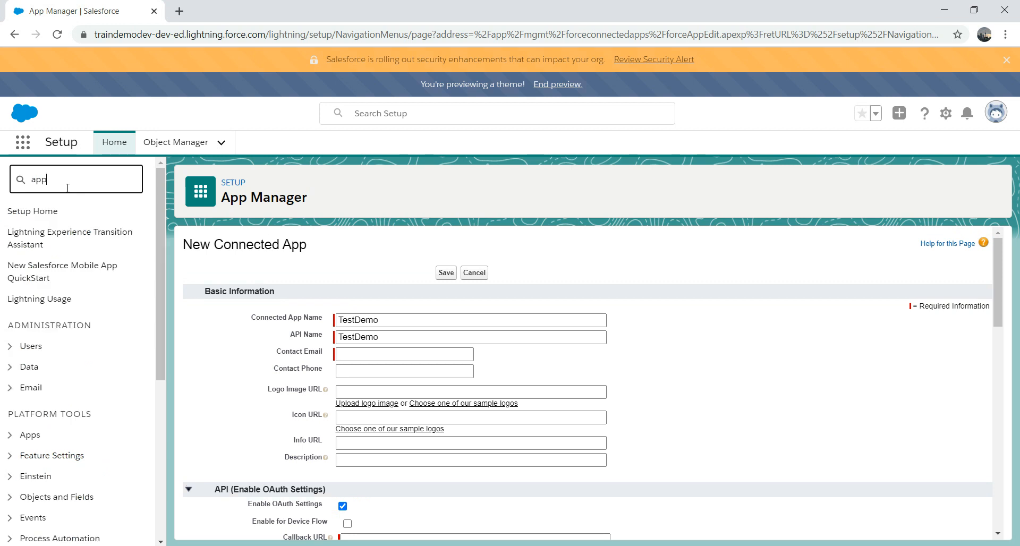
{"action": "left_click", "coordinate": [62, 320]}
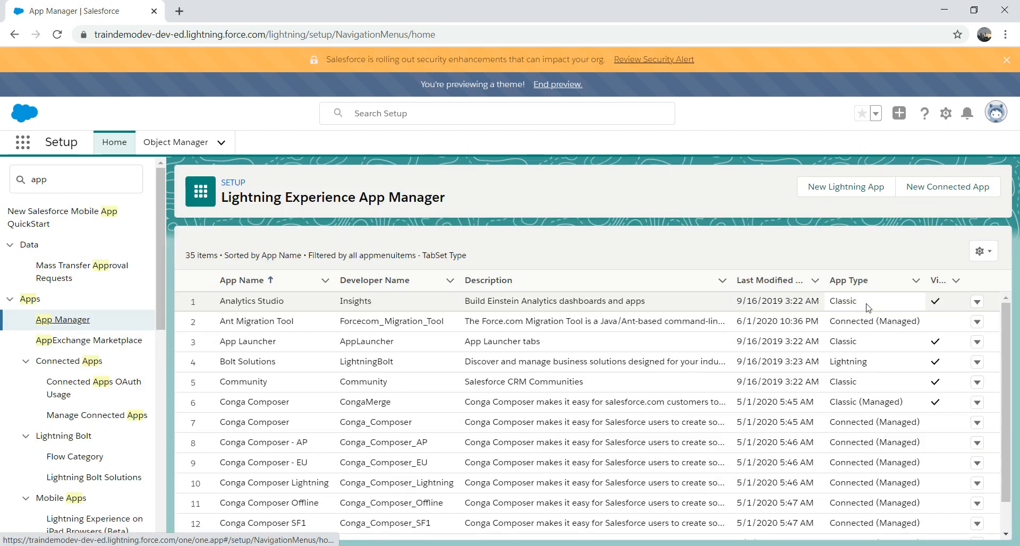
- View the details of the existing DemoApp connected app and reveal its consumer secret
{"action": "left_click_drag", "start_coordinate": [1013, 323], "coordinate": [1002, 377]}
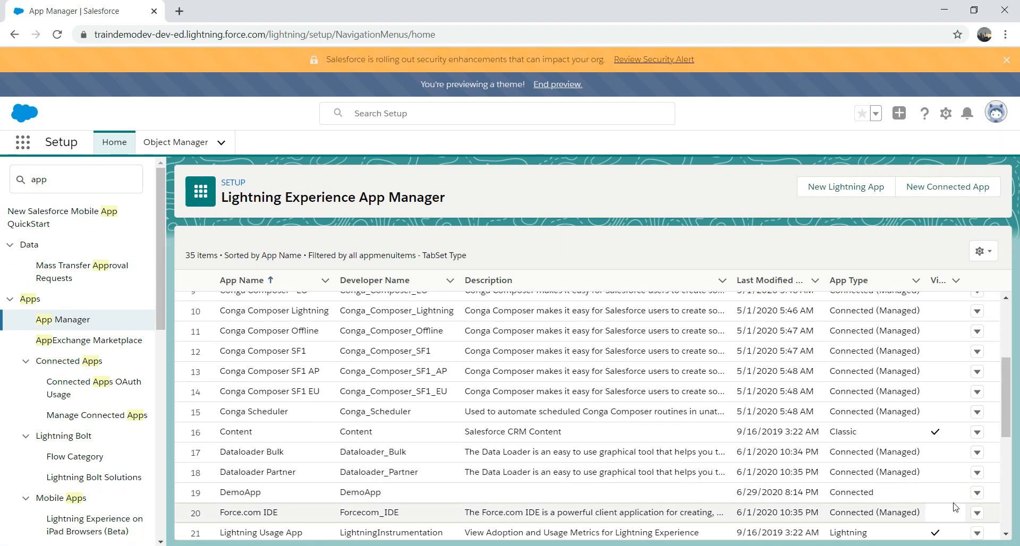
{"action": "left_click", "coordinate": [979, 494]}
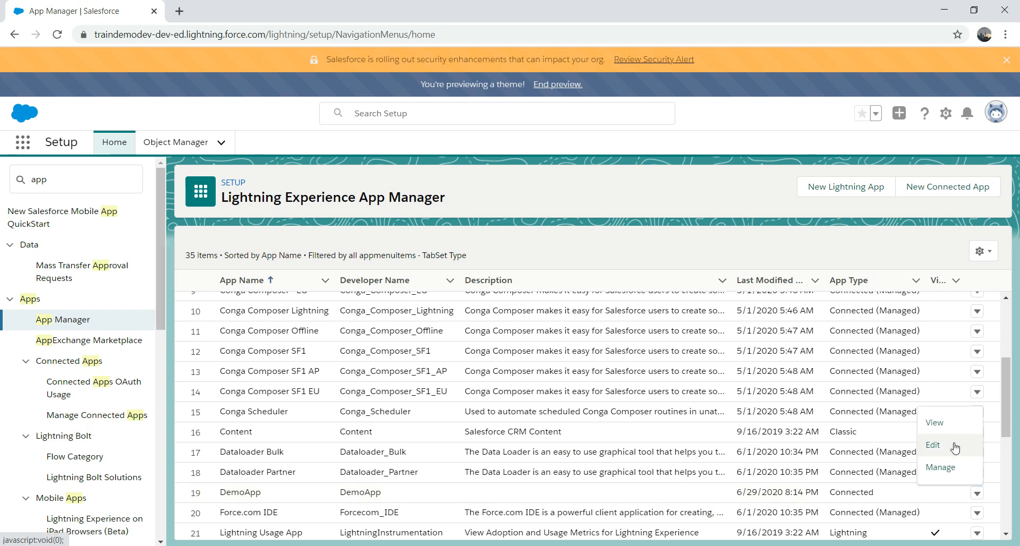
{"action": "left_click", "coordinate": [935, 423]}
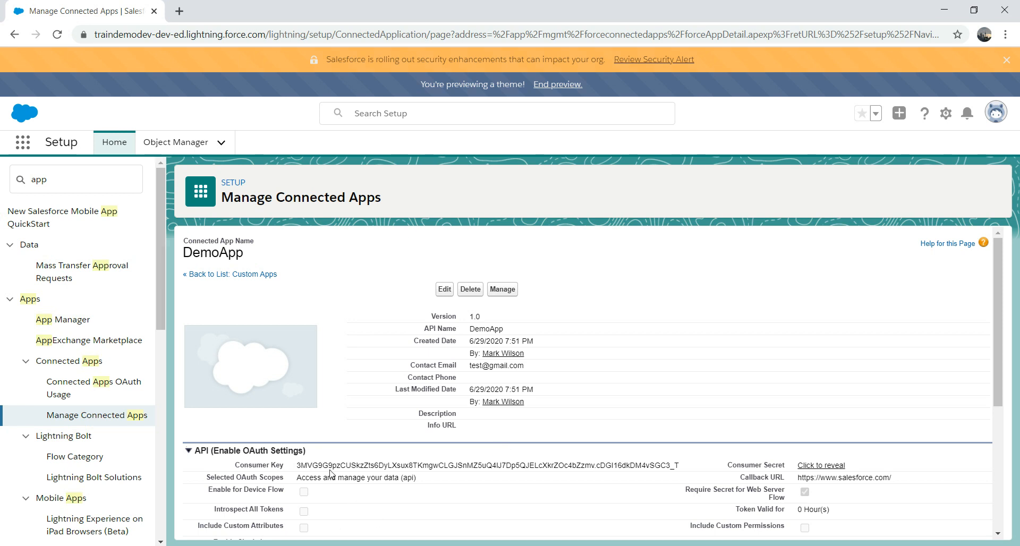
{"action": "left_click", "coordinate": [821, 466]}
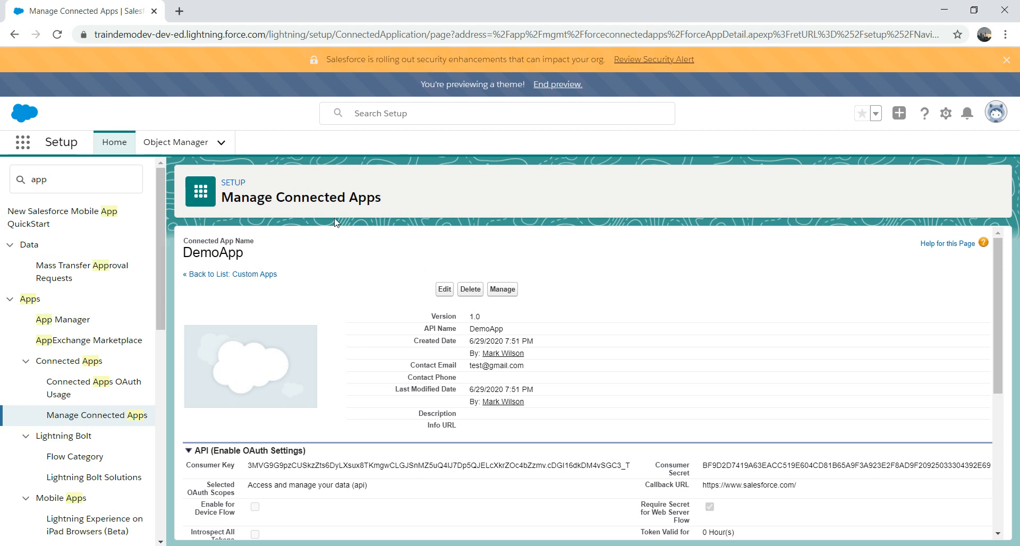
- Search Setup for "app" again and open the Manage Connected Apps list
{"action": "double_click", "coordinate": [53, 183]}
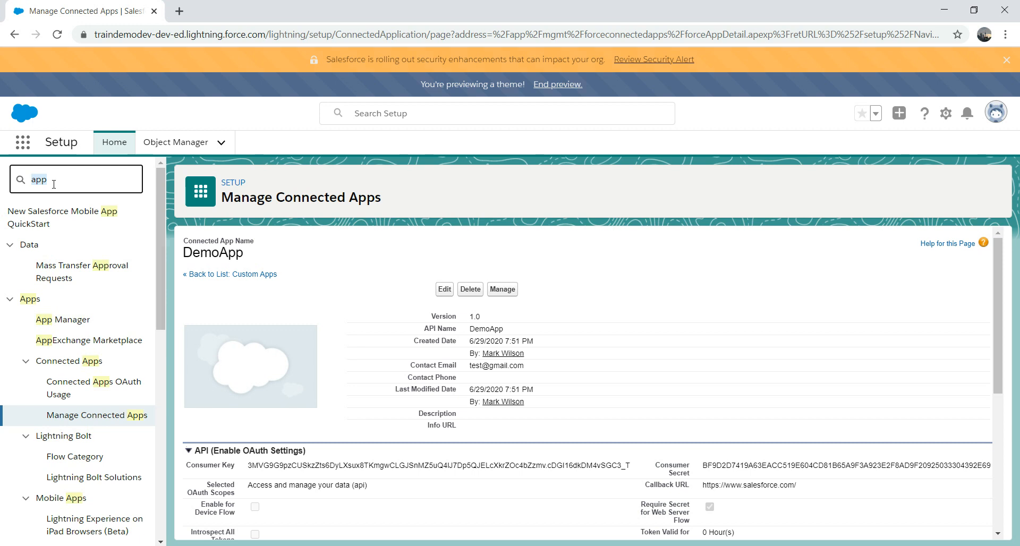
{"action": "type", "text": "c"}
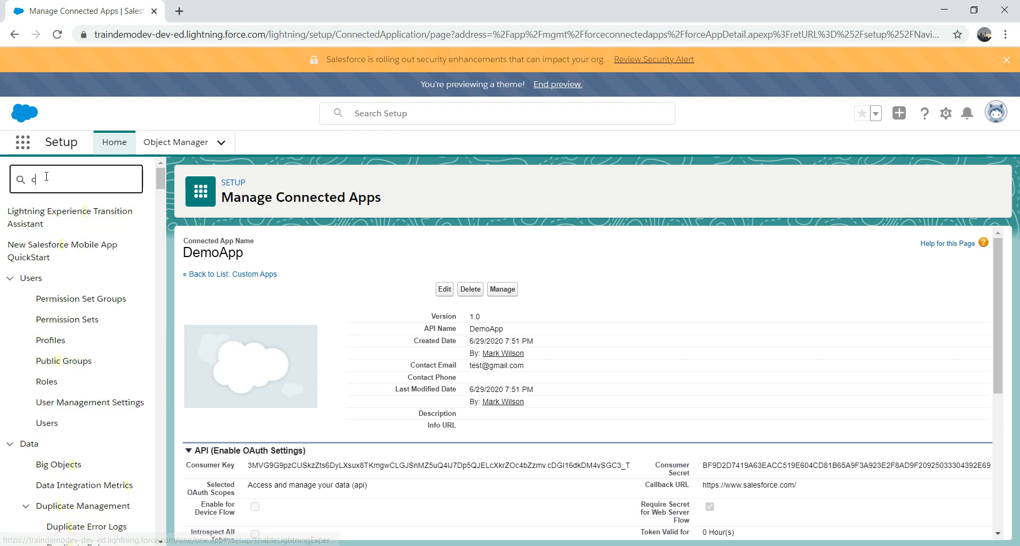
{"action": "key", "text": "BackSpace"}
{"action": "type", "text": "app"}
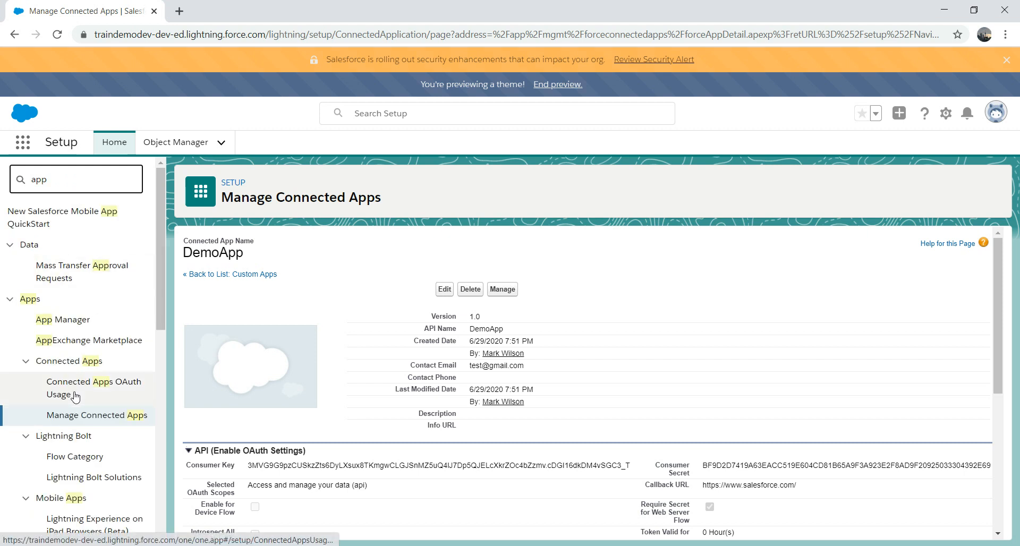
{"action": "left_click", "coordinate": [81, 363]}
{"action": "left_click", "coordinate": [82, 363]}
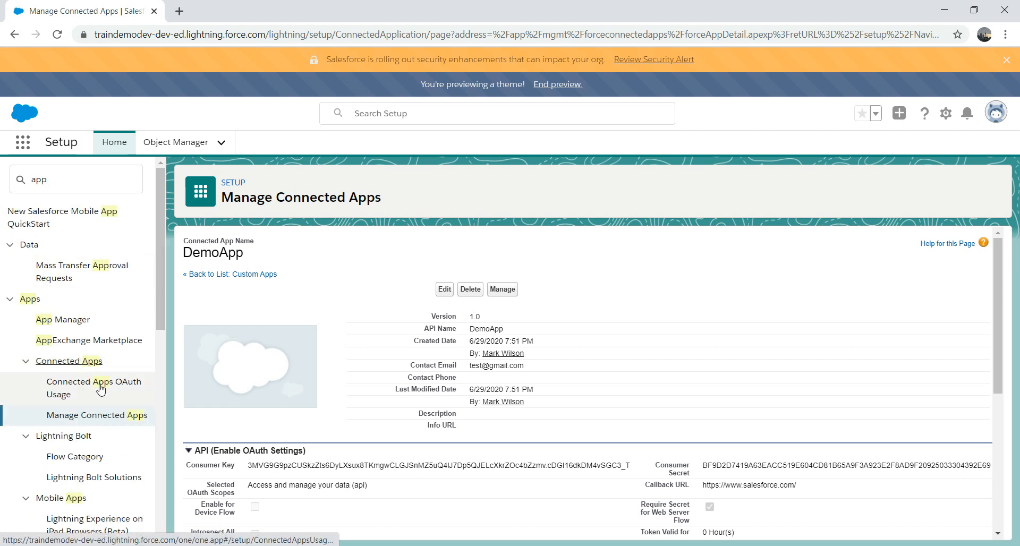
{"action": "left_click", "coordinate": [97, 420]}
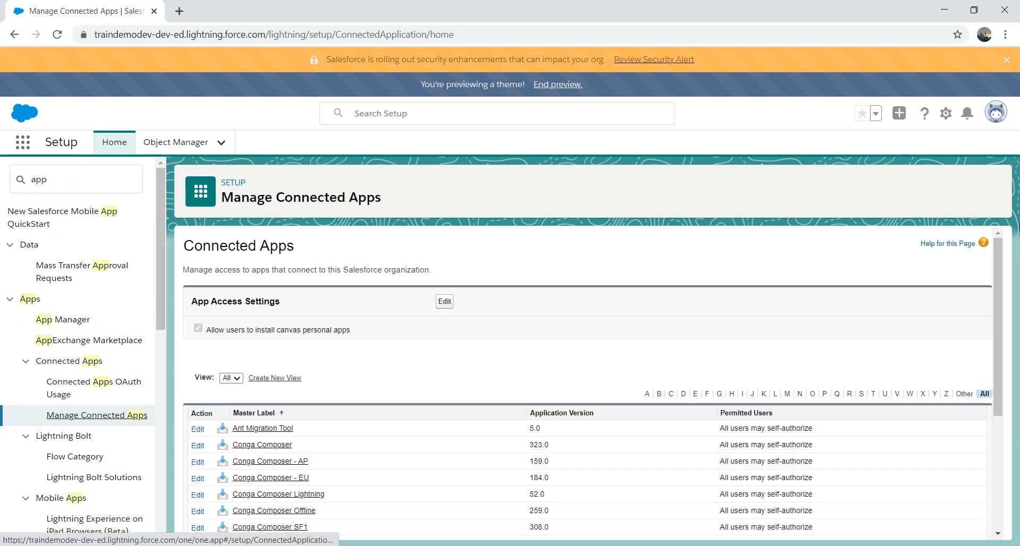
- Filter the connected apps by the letter D, open DemoApp for editing, and review its session timeout options
{"action": "left_click", "coordinate": [683, 394]}
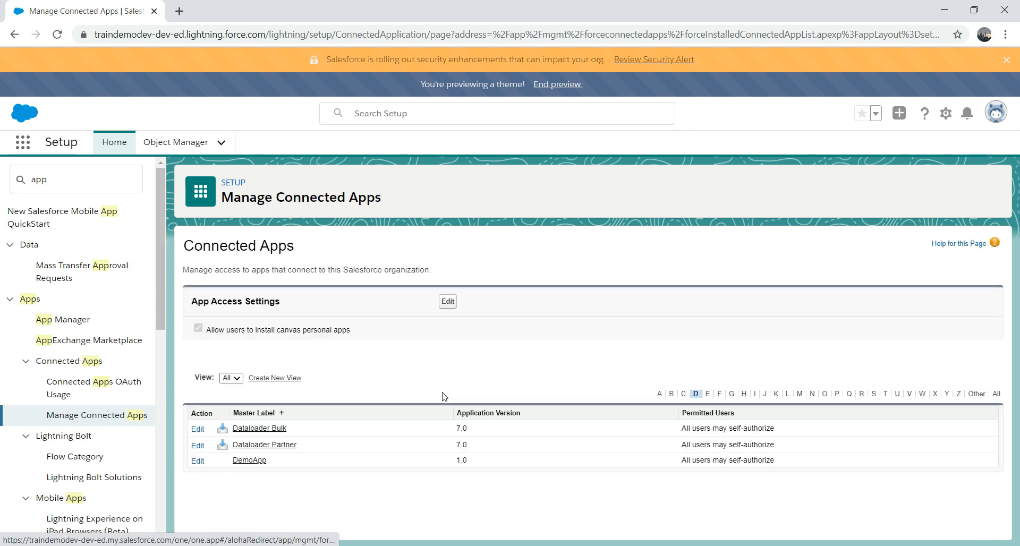
{"action": "left_click", "coordinate": [198, 462]}
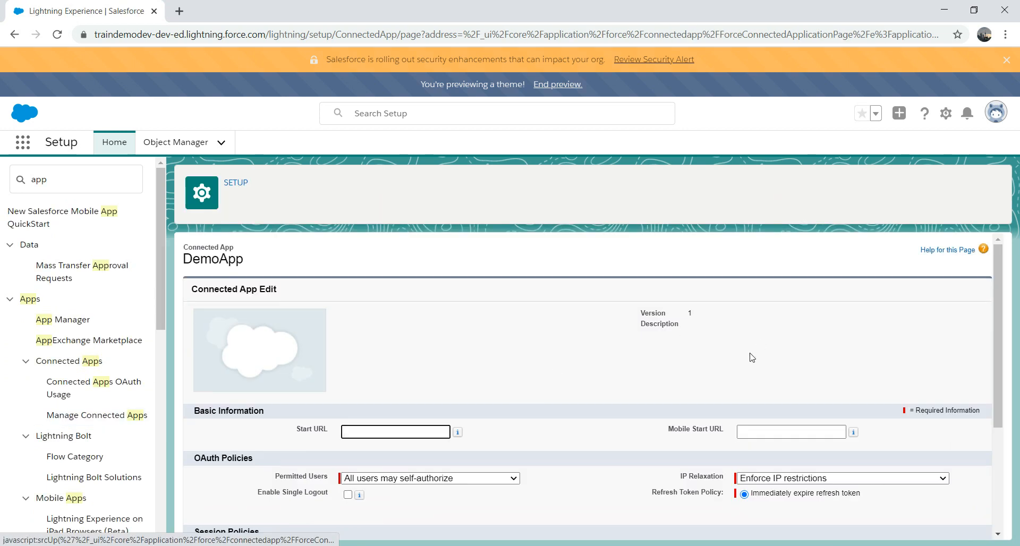
{"action": "left_click_drag", "start_coordinate": [1003, 340], "coordinate": [1003, 427]}
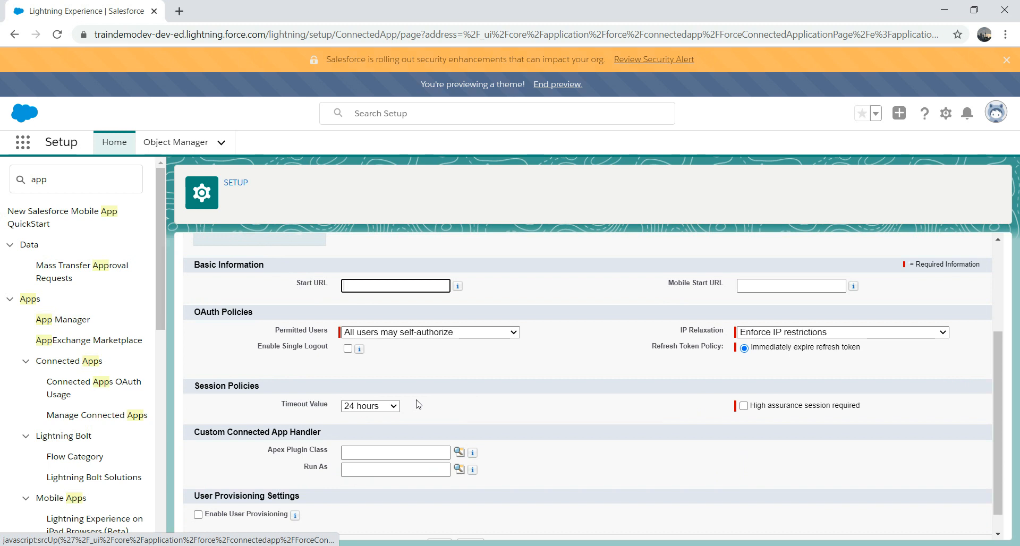
{"action": "left_click", "coordinate": [392, 409]}
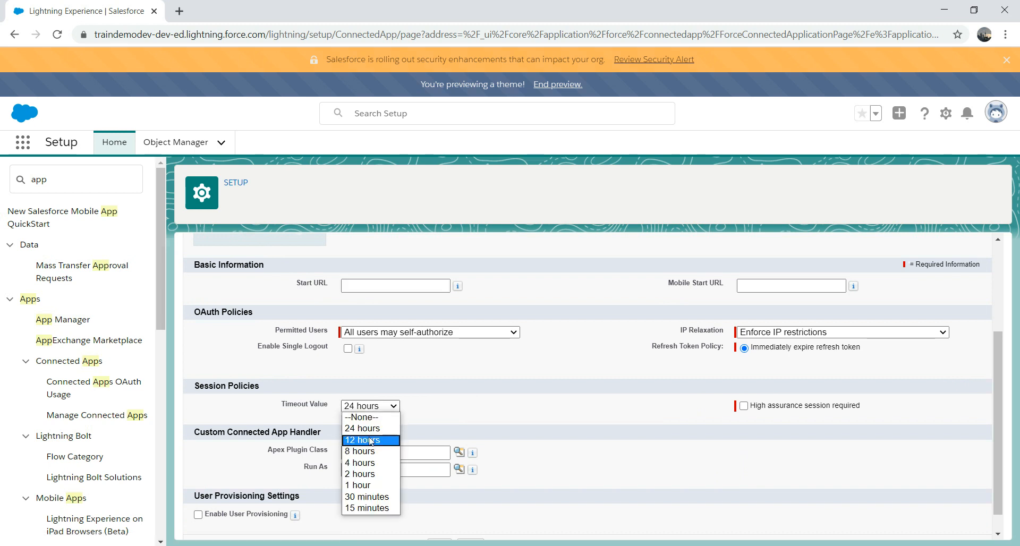
{"action": "left_click", "coordinate": [477, 396]}
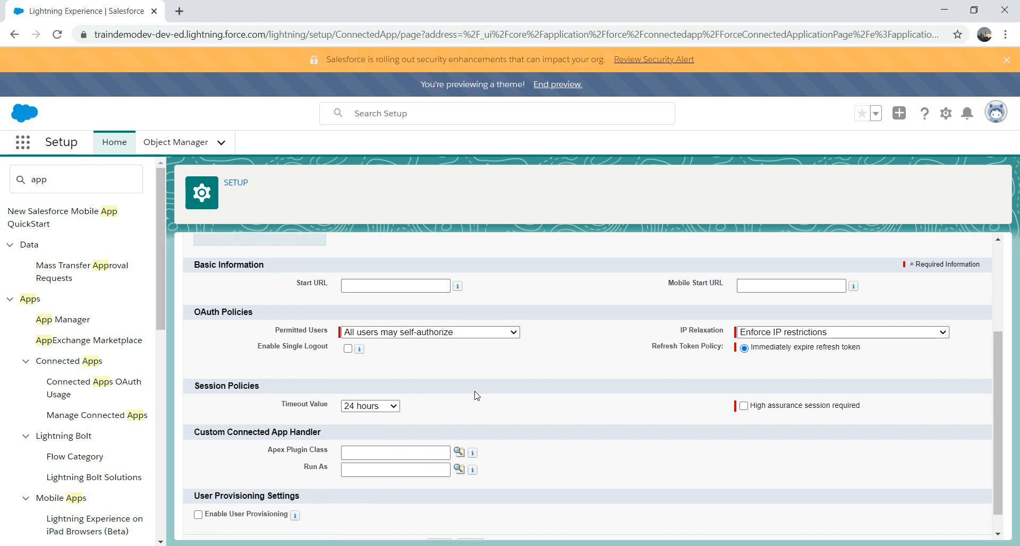
{"action": "left_click", "coordinate": [396, 406]}
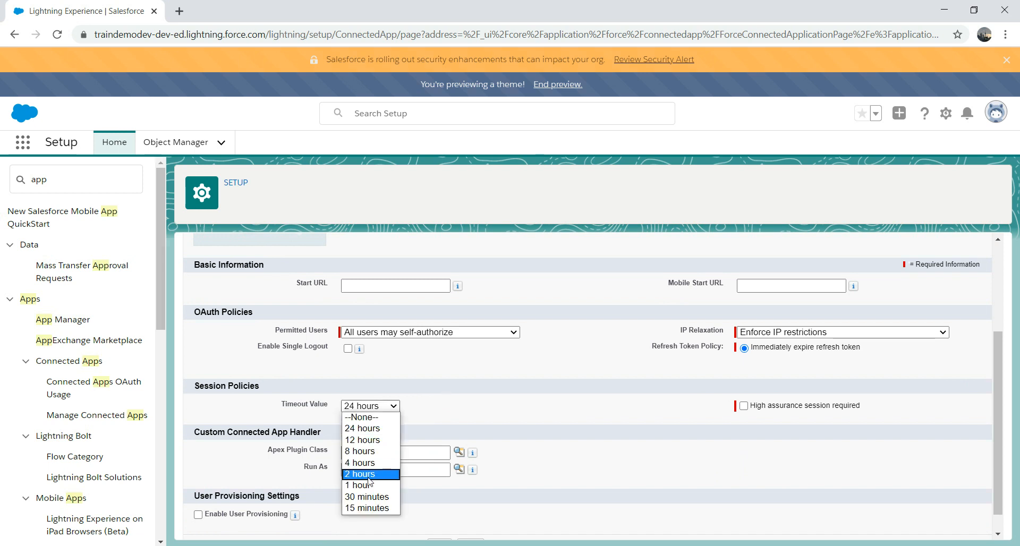
{"action": "left_click", "coordinate": [531, 388]}
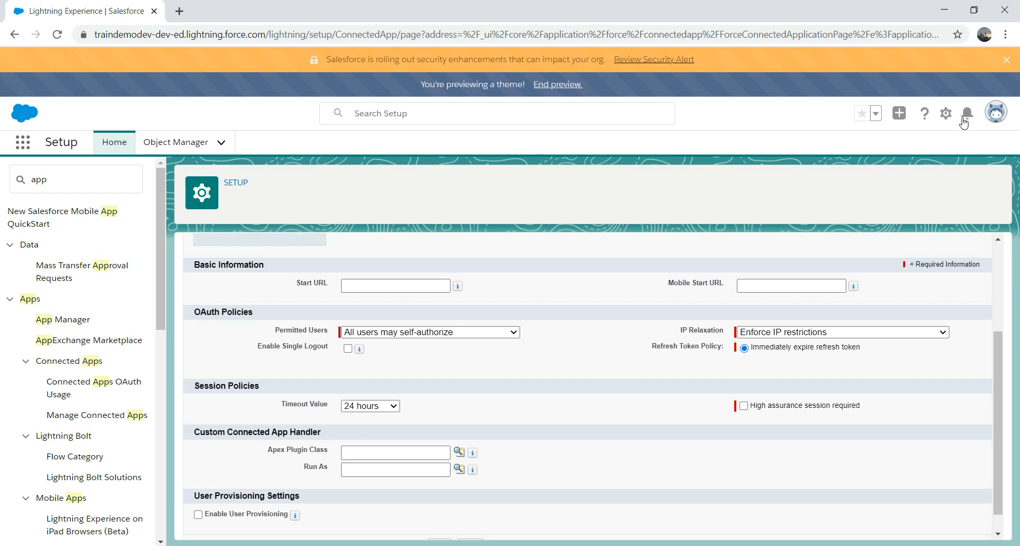
{"action": "left_click", "coordinate": [945, 116]}
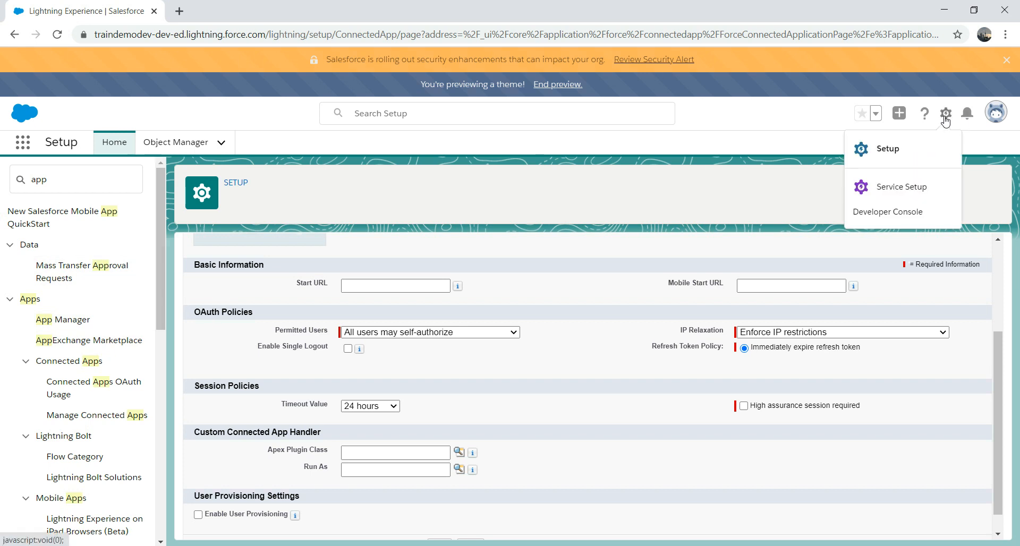
{"action": "left_click", "coordinate": [773, 137]}
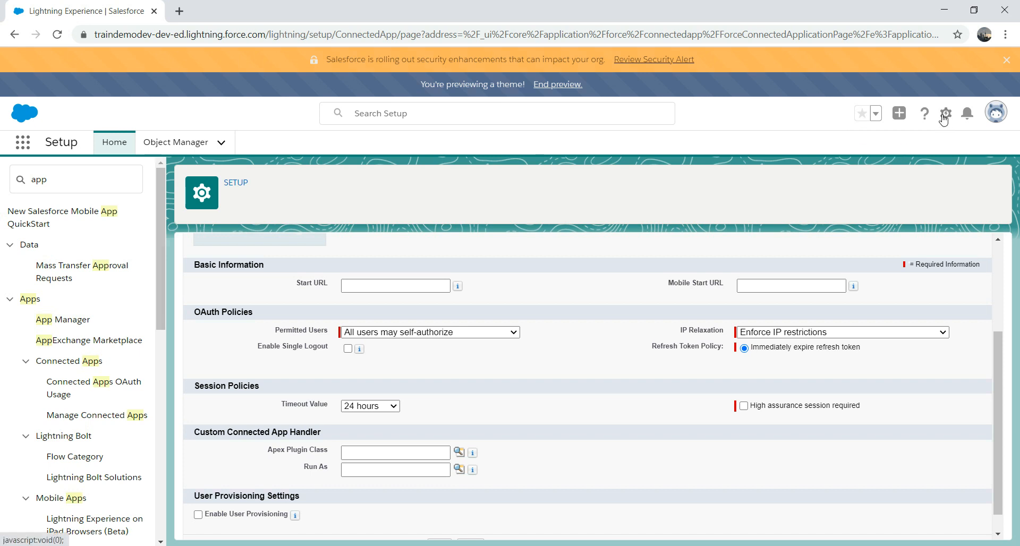
- Open the personal settings, search them for "secu", and view the Reset My Security Token page
{"action": "left_click", "coordinate": [993, 112]}
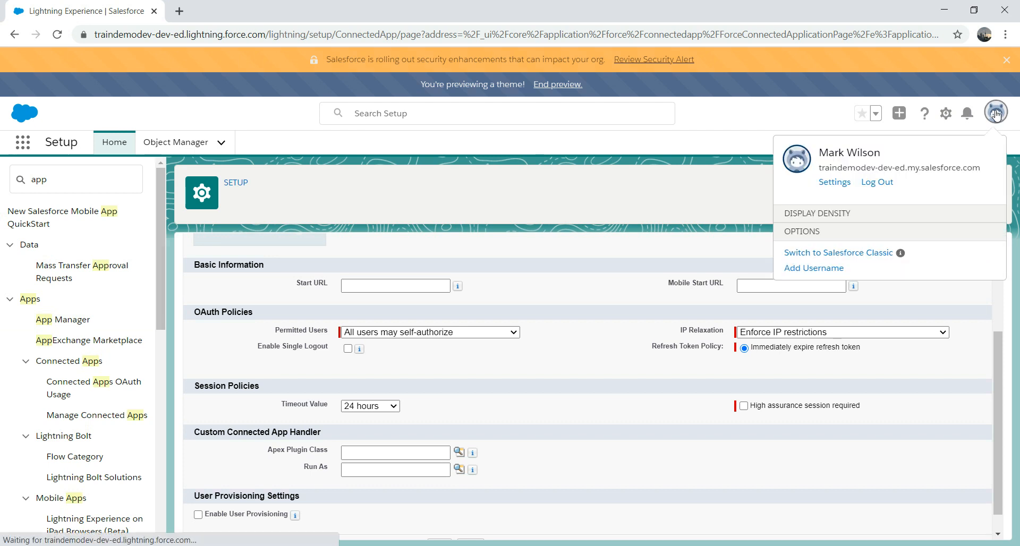
{"action": "left_click", "coordinate": [833, 184]}
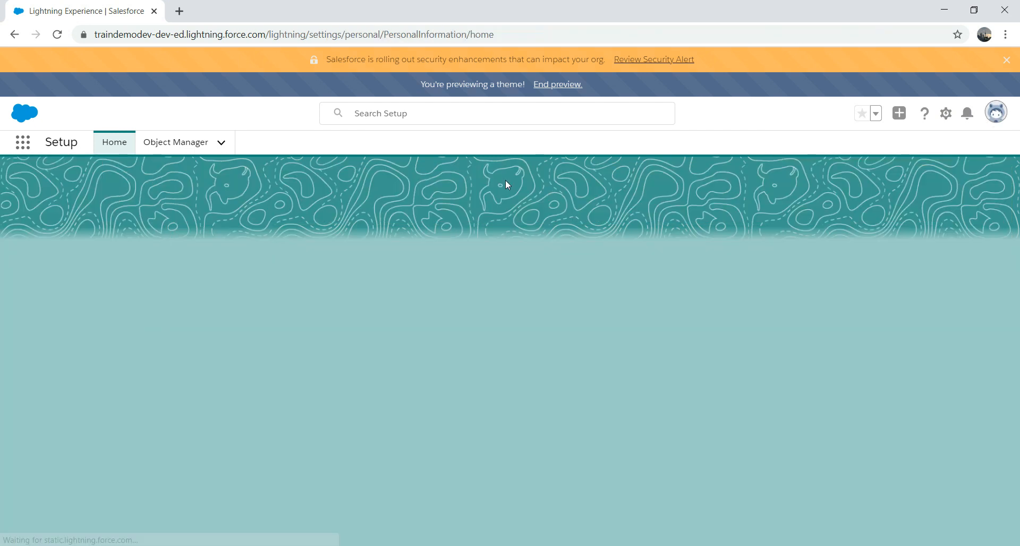
{"action": "left_click", "coordinate": [100, 196]}
{"action": "type", "text": "secu"}
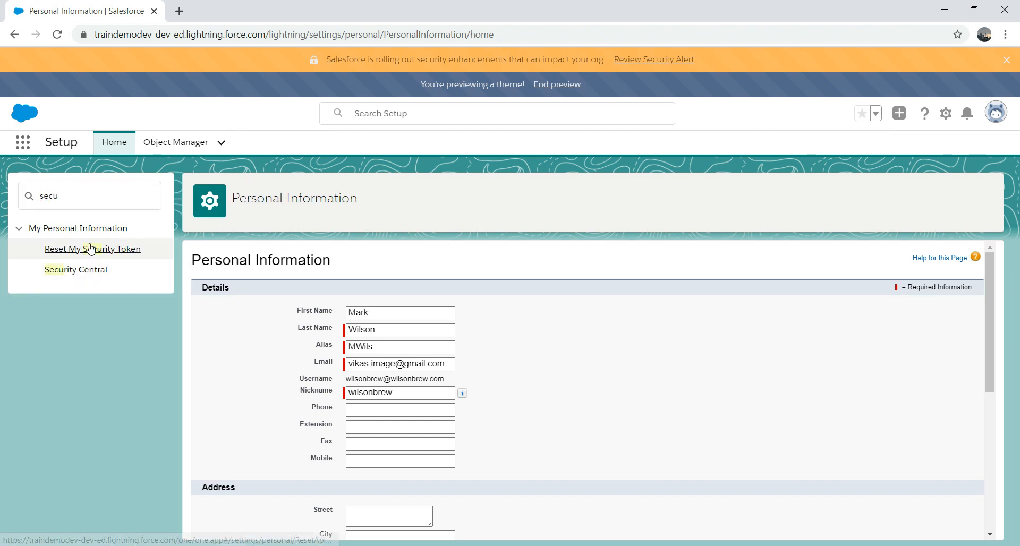
{"action": "left_click", "coordinate": [134, 251]}
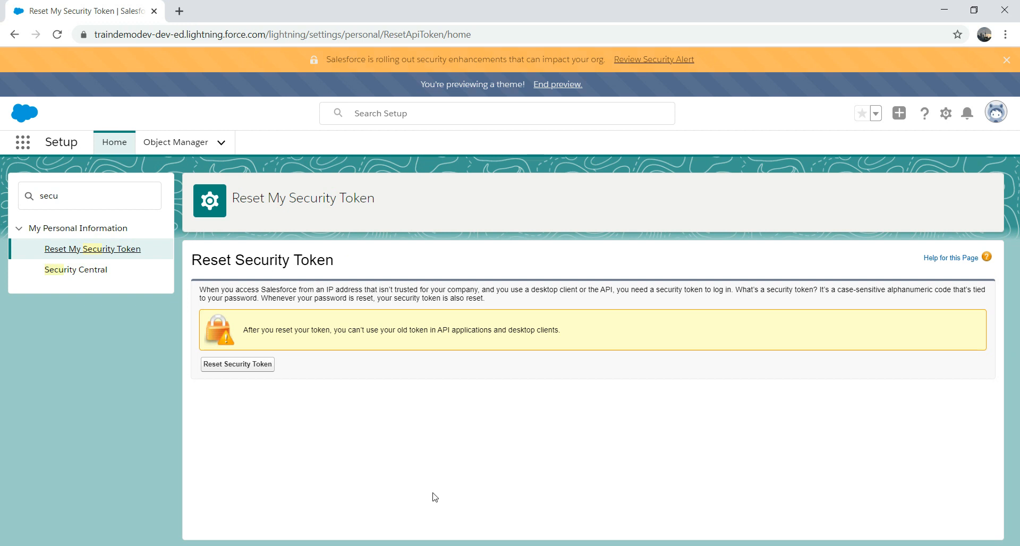
- Switch to the Notepad notes, widen the window, and review the OAuth token URL and its five request parameters
{"action": "key", "text": "alt+Tab"}
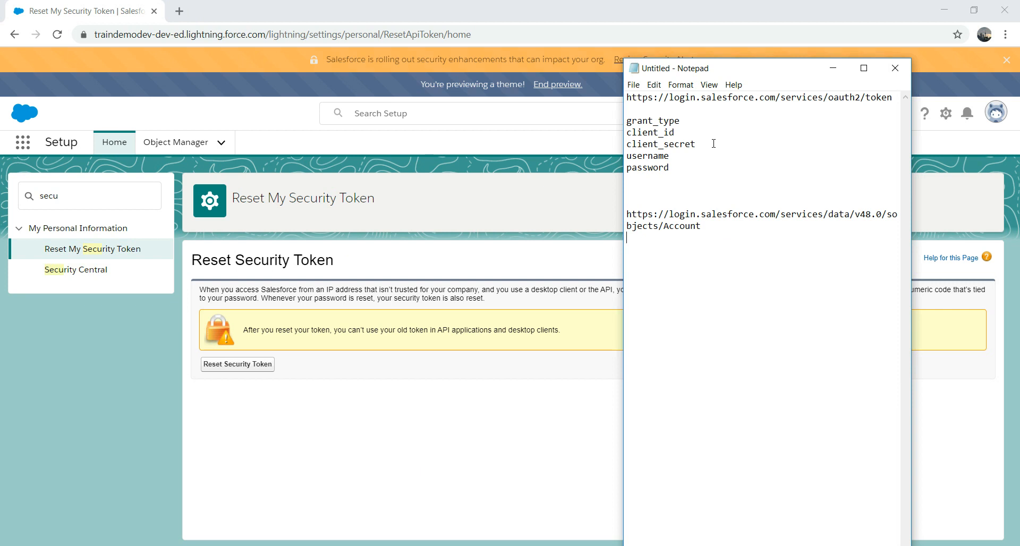
{"action": "left_click_drag", "start_coordinate": [624, 123], "coordinate": [390, 139]}
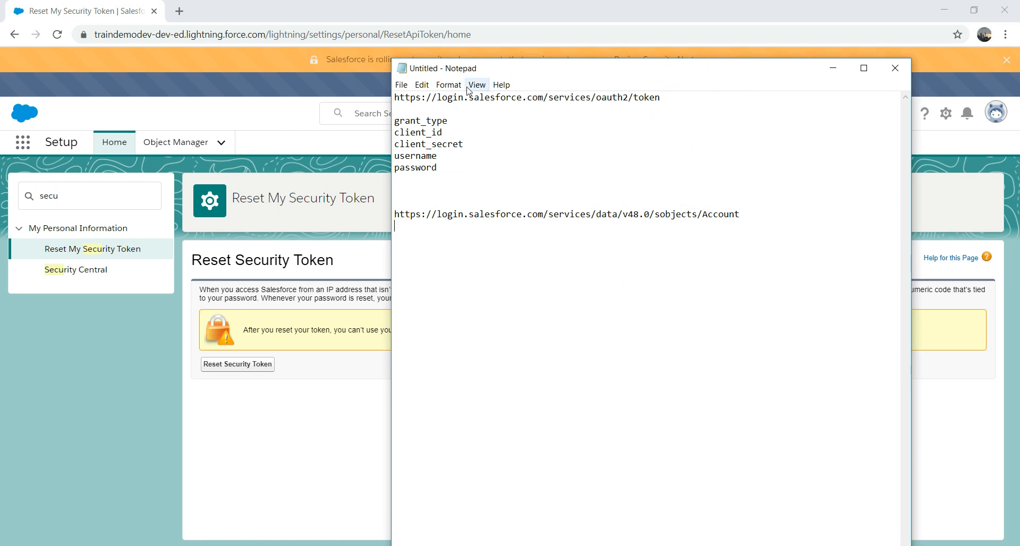
{"action": "double_click", "coordinate": [450, 100]}
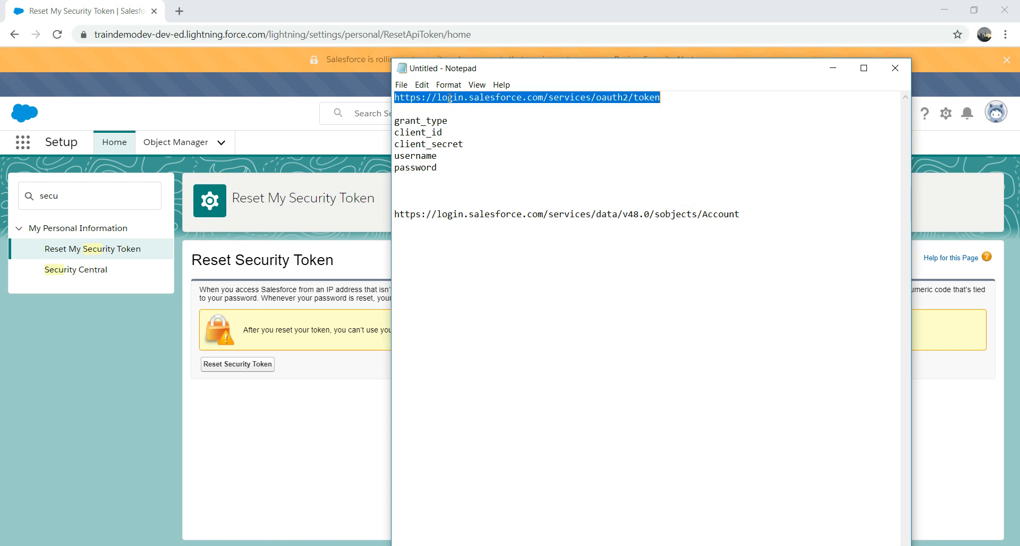
{"action": "left_click", "coordinate": [540, 148]}
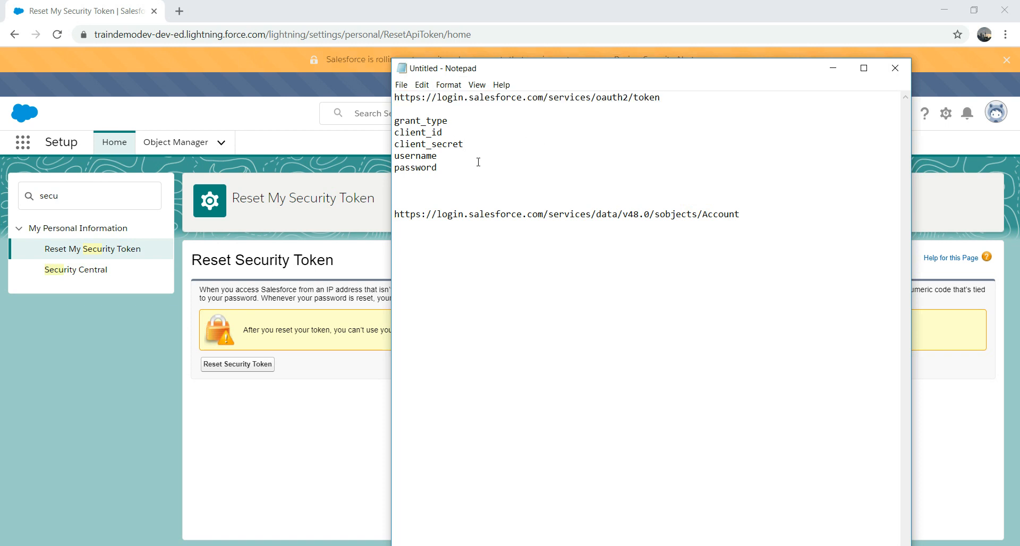
{"action": "left_click_drag", "start_coordinate": [439, 169], "coordinate": [393, 122]}
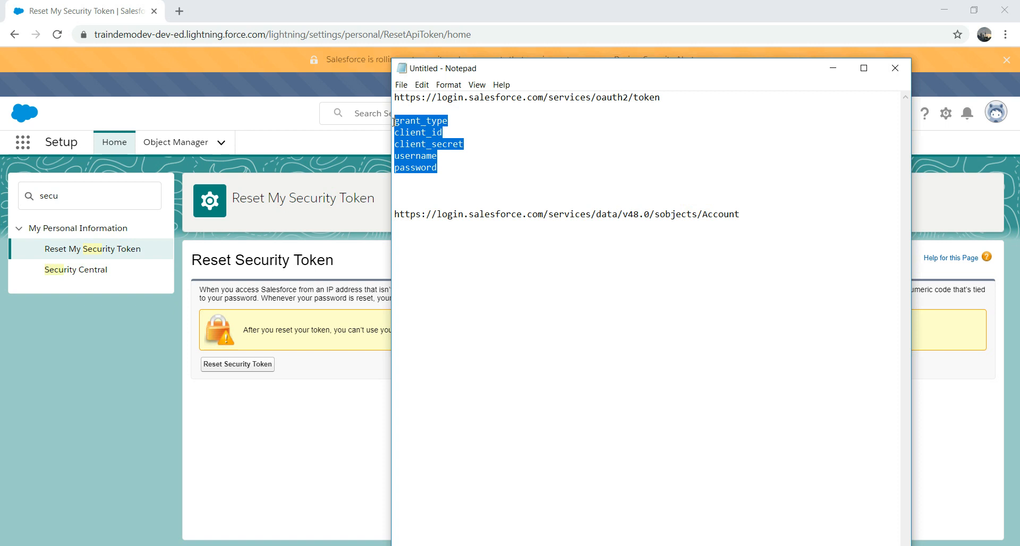
{"action": "left_click", "coordinate": [499, 167]}
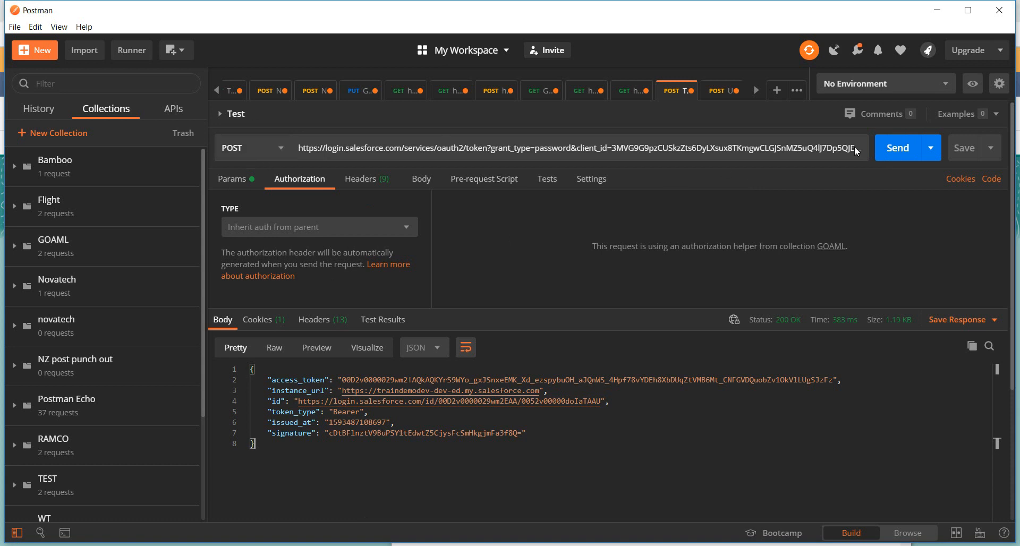
- Send the POST request to the Salesforce OAuth token endpoint and copy the entire JSON response
{"action": "left_click", "coordinate": [902, 156]}
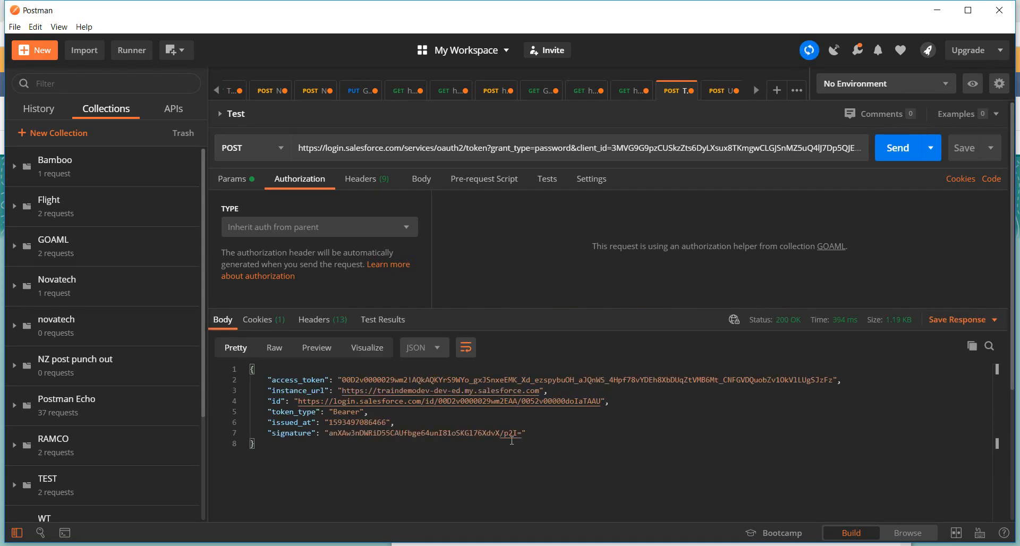
{"action": "left_click_drag", "start_coordinate": [304, 450], "coordinate": [212, 372]}
{"action": "key", "text": "ctrl+c"}
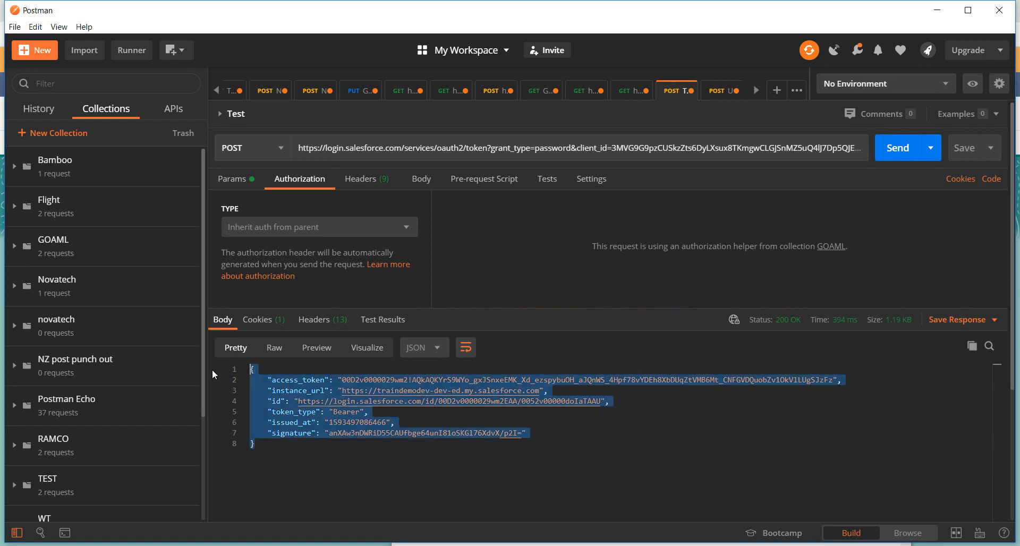
- Switch to Notepad and paste the access token response a few lines below the Account endpoint URL
{"action": "left_click", "coordinate": [462, 545]}
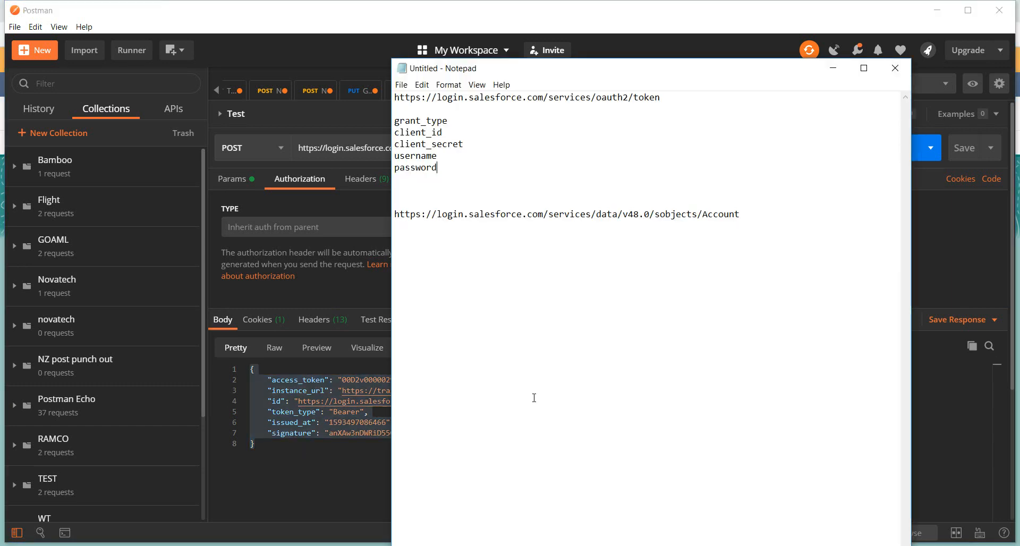
{"action": "left_click", "coordinate": [759, 215]}
{"action": "key", "text": "Return"}
{"action": "key", "text": "Return"}
{"action": "key", "text": "Return"}
{"action": "key", "text": "Return"}
{"action": "key", "text": "ctrl+v"}
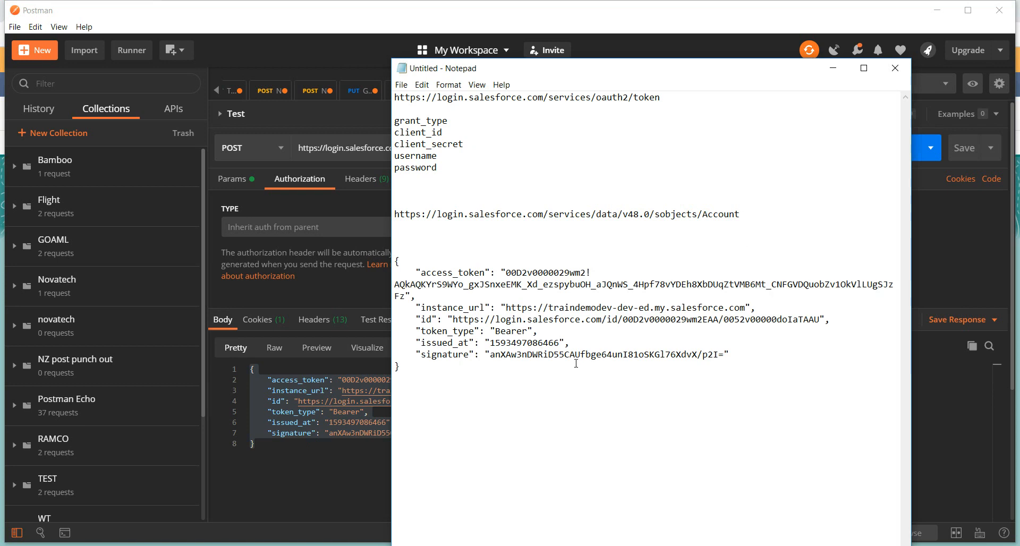
- Maximize the Notepad window and examine the access token, issue time and instance URL in the pasted response
{"action": "left_click", "coordinate": [864, 68]}
{"action": "left_click_drag", "start_coordinate": [711, 210], "coordinate": [115, 210]}
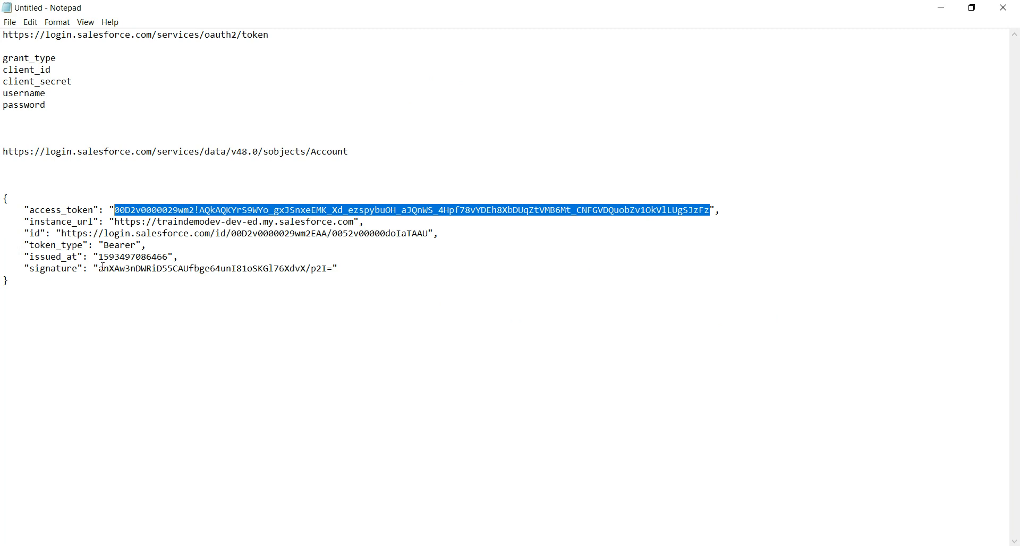
{"action": "double_click", "coordinate": [176, 258]}
{"action": "left_click_drag", "start_coordinate": [115, 223], "coordinate": [355, 223]}
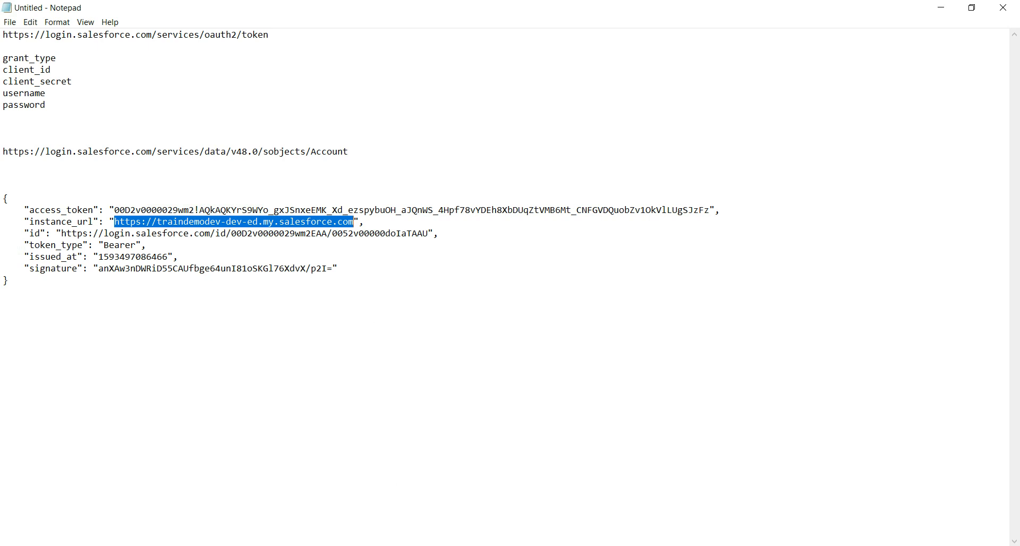
- Switch to the browser, open Workbench in a new tab, accept the terms of service, and log in with Salesforce
{"action": "left_click", "coordinate": [423, 499]}
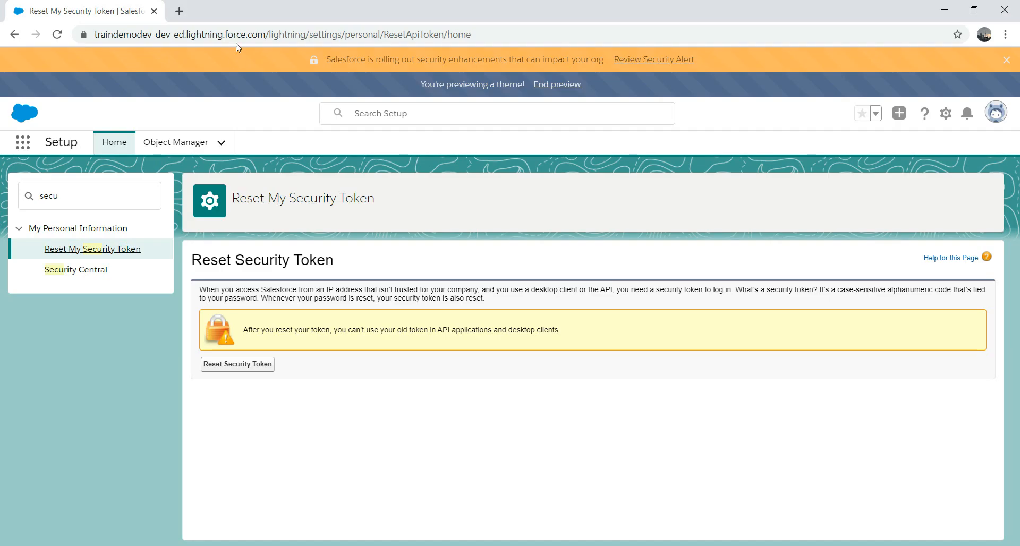
{"action": "left_click", "coordinate": [183, 16]}
{"action": "type", "text": "work"}
{"action": "key", "text": "Return"}
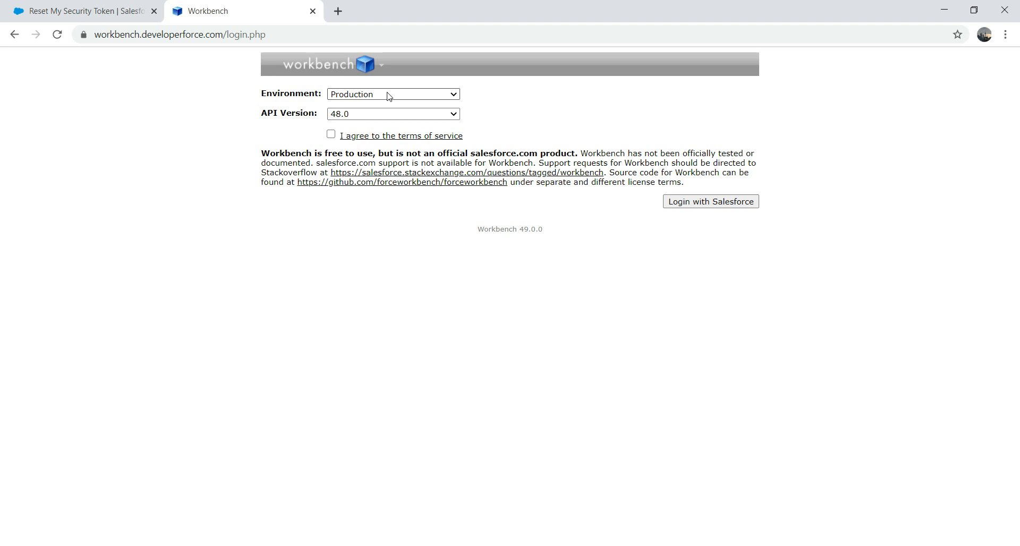
{"action": "left_click", "coordinate": [331, 135]}
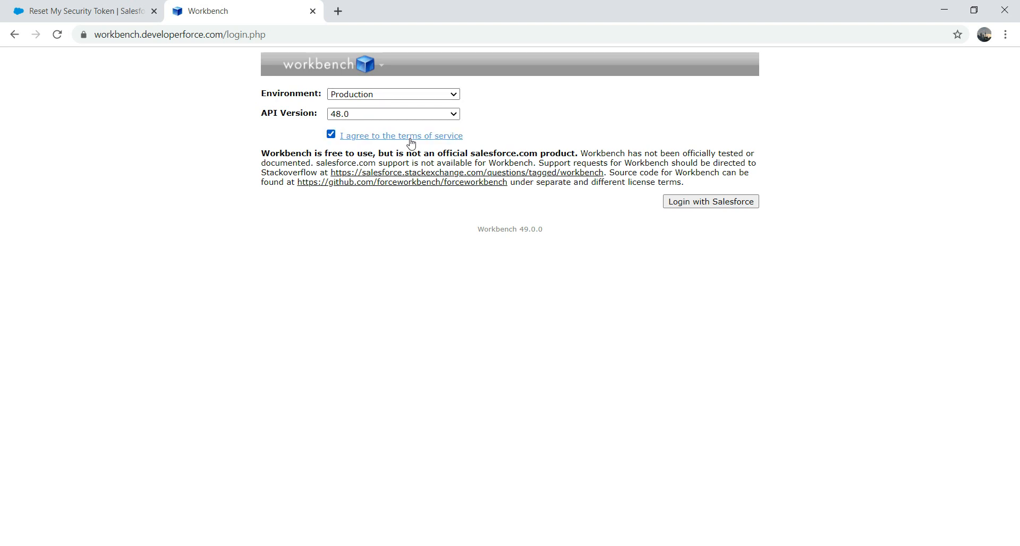
{"action": "left_click", "coordinate": [703, 204]}
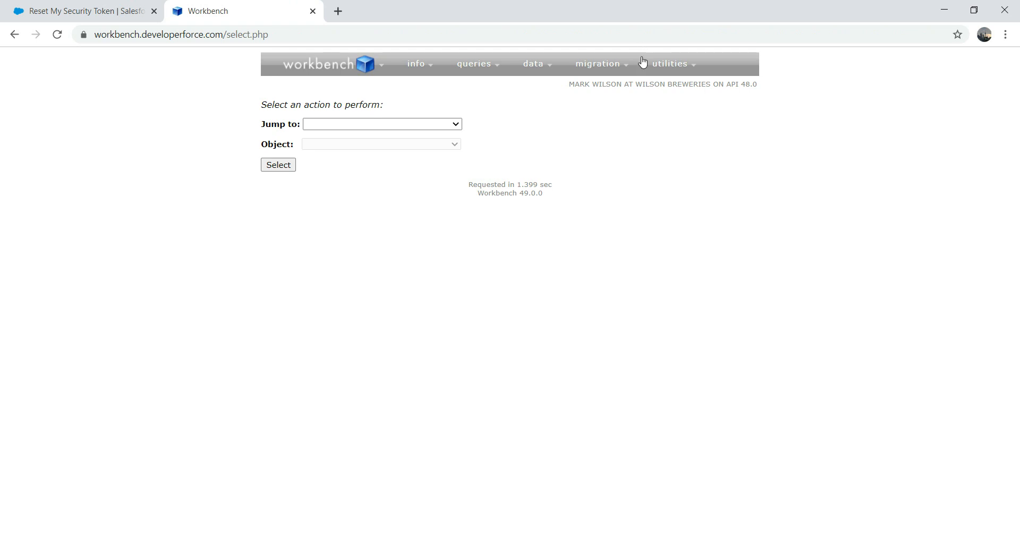
- Open the REST Explorer and execute a GET request on /services/data/v48.0/sobjects/Account
{"action": "mouse_move", "coordinate": [655, 70]}
{"action": "left_click", "coordinate": [663, 88]}
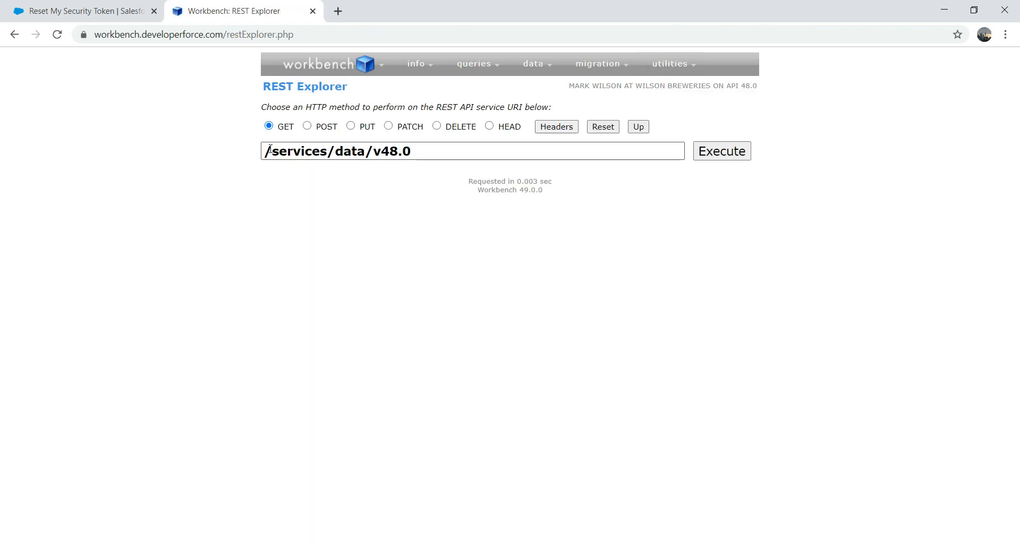
{"action": "left_click", "coordinate": [425, 151]}
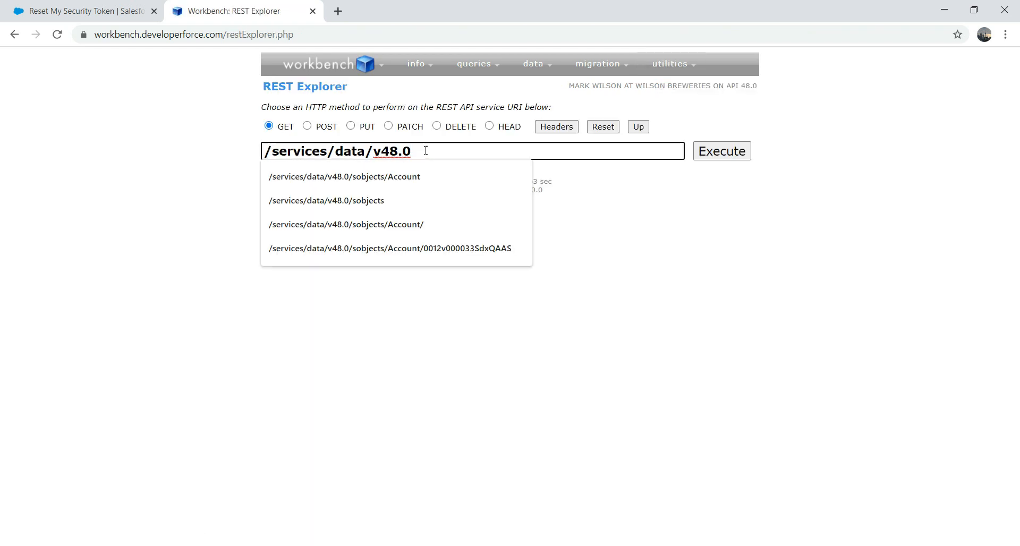
{"action": "key", "text": "Down"}
{"action": "key", "text": "Return"}
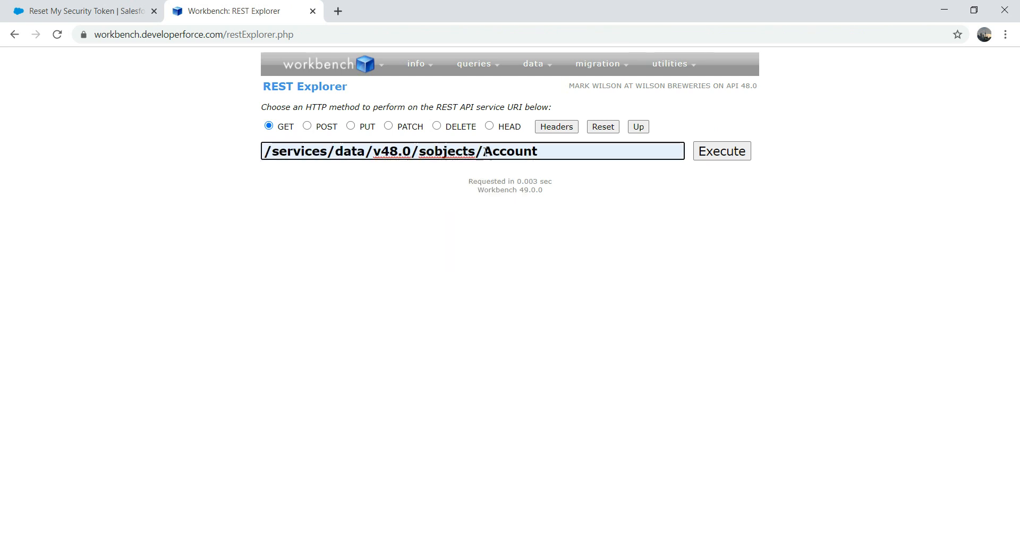
{"action": "left_click_drag", "start_coordinate": [545, 153], "coordinate": [258, 152]}
{"action": "left_click", "coordinate": [230, 167]}
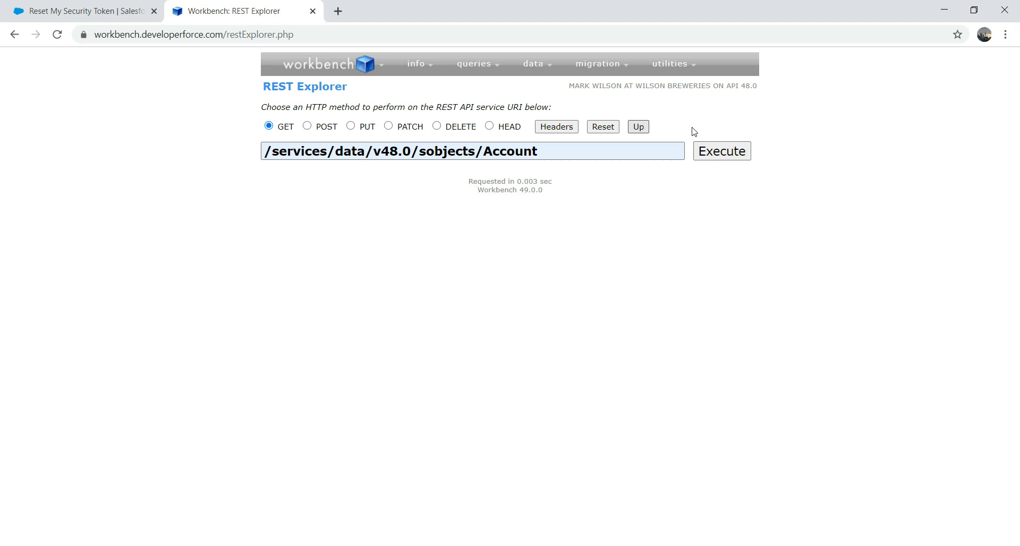
{"action": "left_click", "coordinate": [722, 150]}
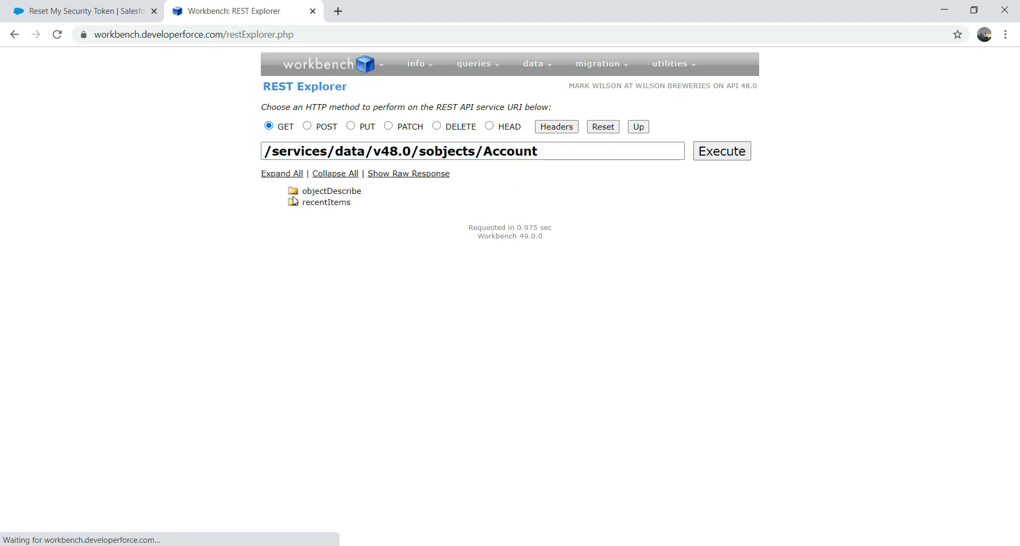
- Copy the Account service URI and paste it into the Notepad notes below the token response
{"action": "left_click_drag", "start_coordinate": [560, 152], "coordinate": [250, 152]}
{"action": "key", "text": "ctrl+c"}
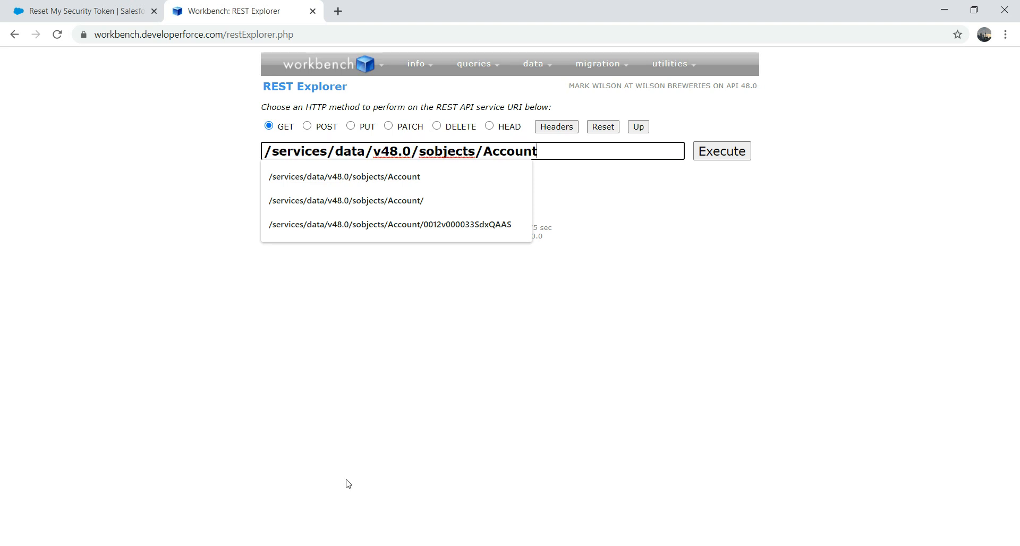
{"action": "key", "text": "alt+Tab"}
{"action": "left_click", "coordinate": [388, 314]}
{"action": "key", "text": "Return"}
{"action": "key", "text": "Return"}
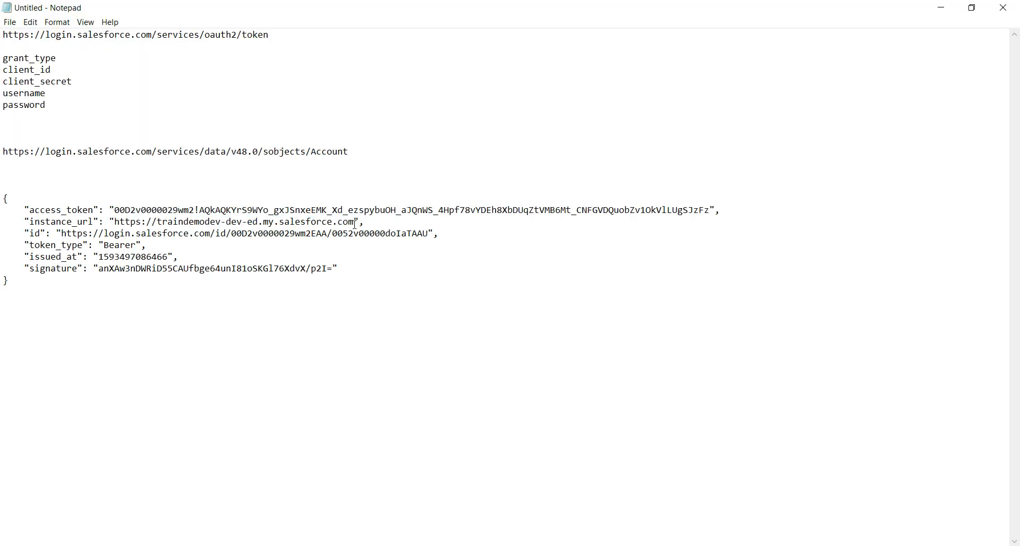
{"action": "key", "text": "ctrl+v"}
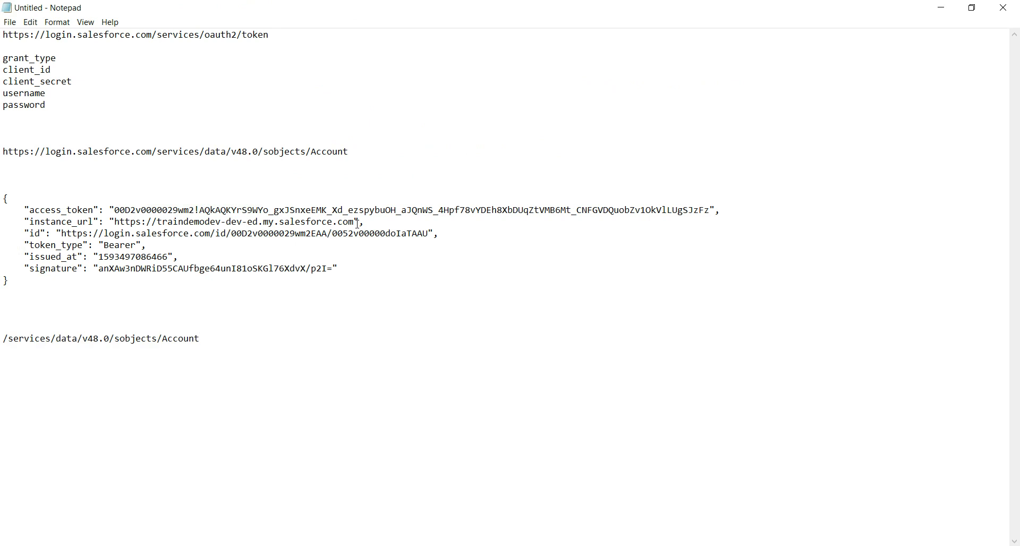
{"action": "left_click_drag", "start_coordinate": [356, 224], "coordinate": [116, 225]}
{"action": "key", "text": "ctrl+c"}
{"action": "left_click", "coordinate": [3, 340]}
{"action": "key", "text": "ctrl+v"}
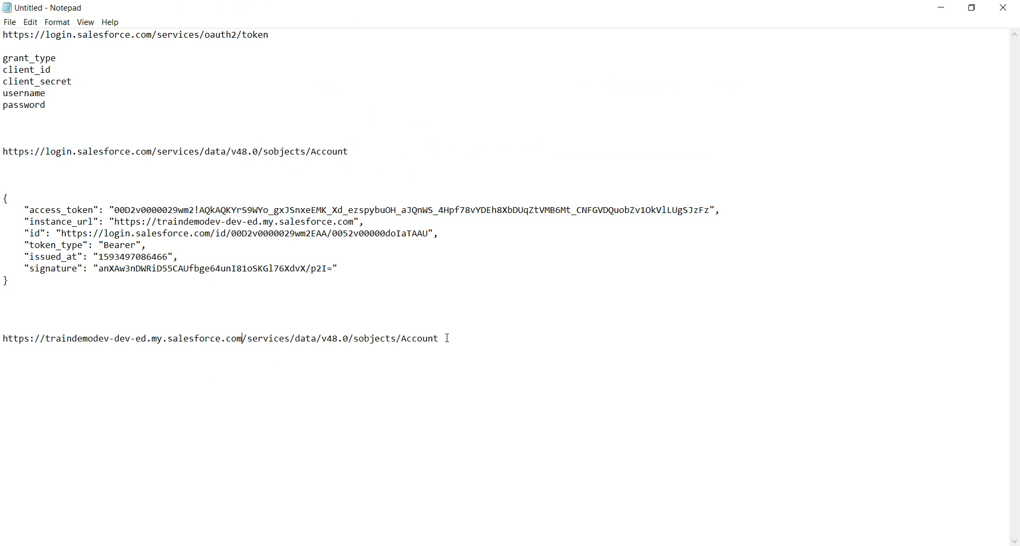
- Copy the complete Account endpoint URL, switch to Postman, and create a new GET request with it as the request URL
{"action": "left_click_drag", "start_coordinate": [445, 339], "coordinate": [3, 340]}
{"action": "key", "text": "ctrl+c"}
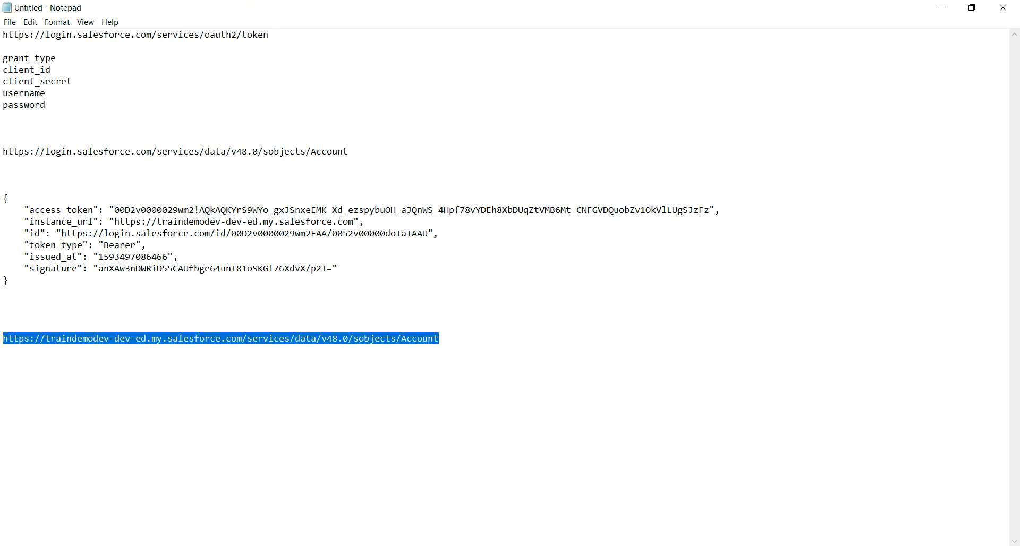
{"action": "key", "text": "alt+Tab"}
{"action": "left_click", "coordinate": [775, 91]}
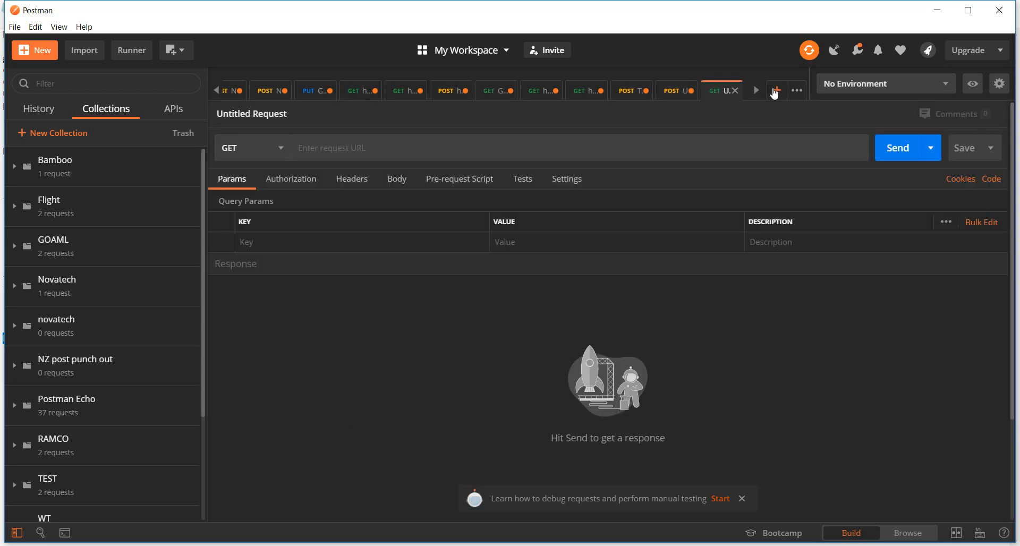
{"action": "left_click", "coordinate": [385, 153]}
{"action": "key", "text": "ctrl+v"}
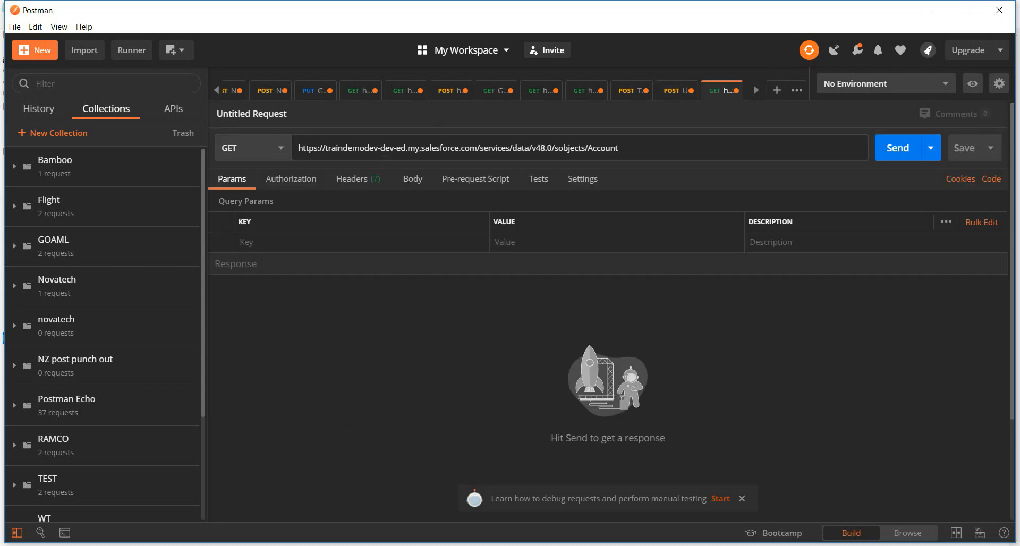
- Set the new request's authorization type to OAuth 2.0
{"action": "left_click", "coordinate": [289, 181]}
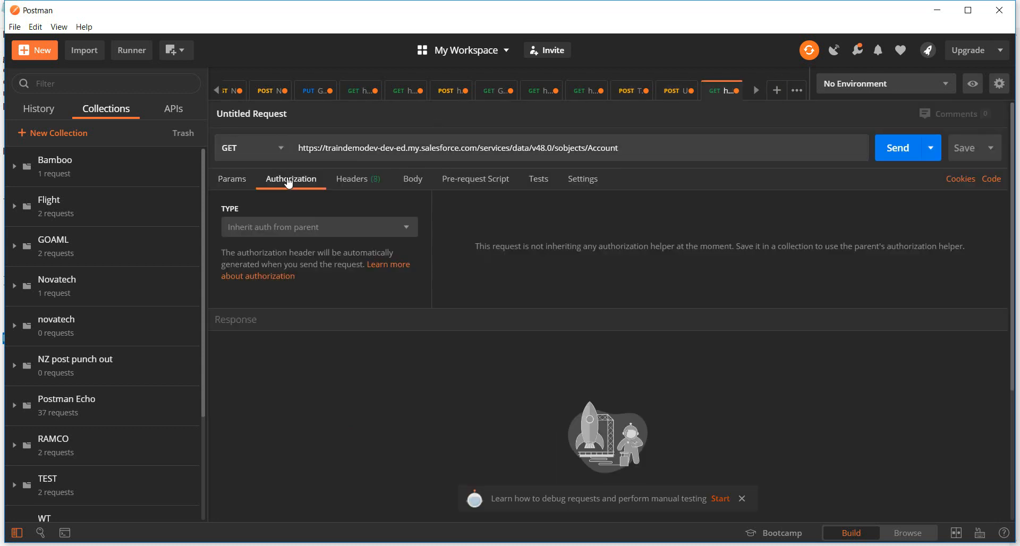
{"action": "left_click", "coordinate": [404, 230]}
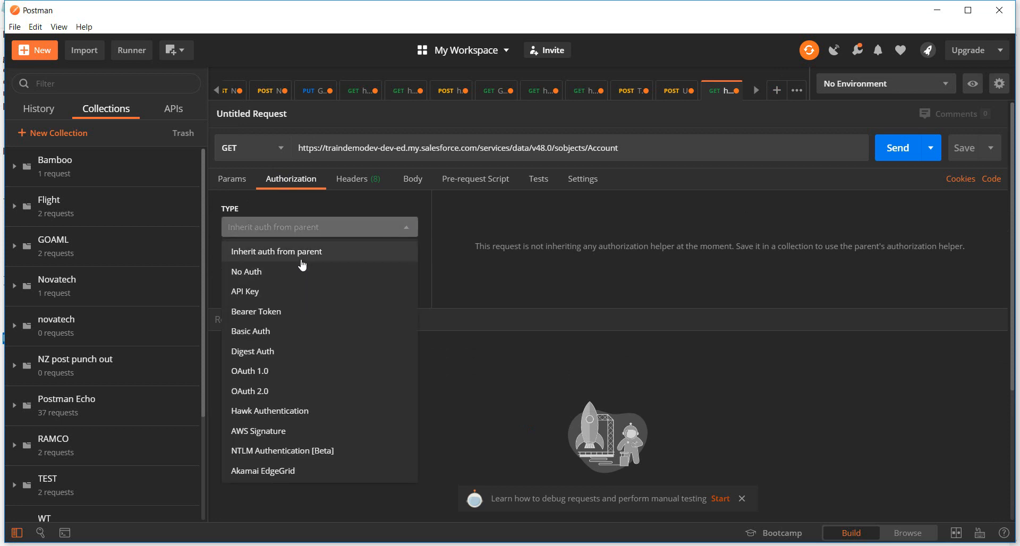
{"action": "left_click", "coordinate": [264, 393]}
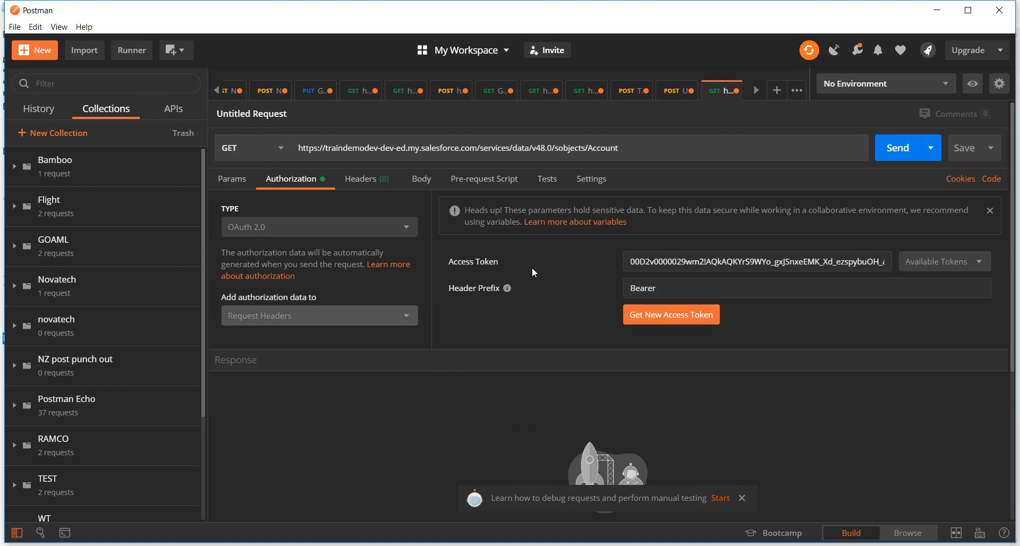
- Replace the request's access token with the access_token value copied from the Notepad notes, and send the Account GET request
{"action": "triple_click", "coordinate": [690, 262]}
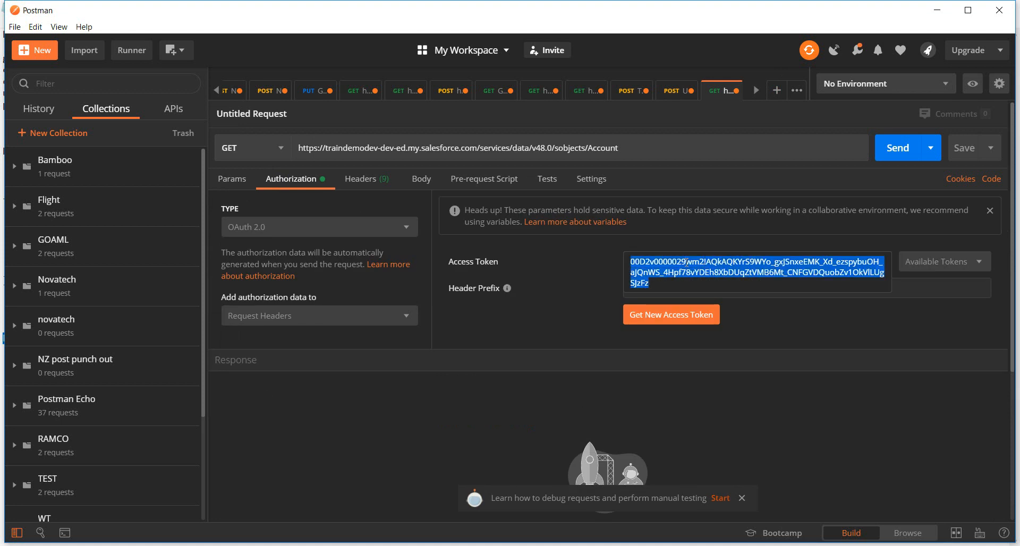
{"action": "key", "text": "BackSpace"}
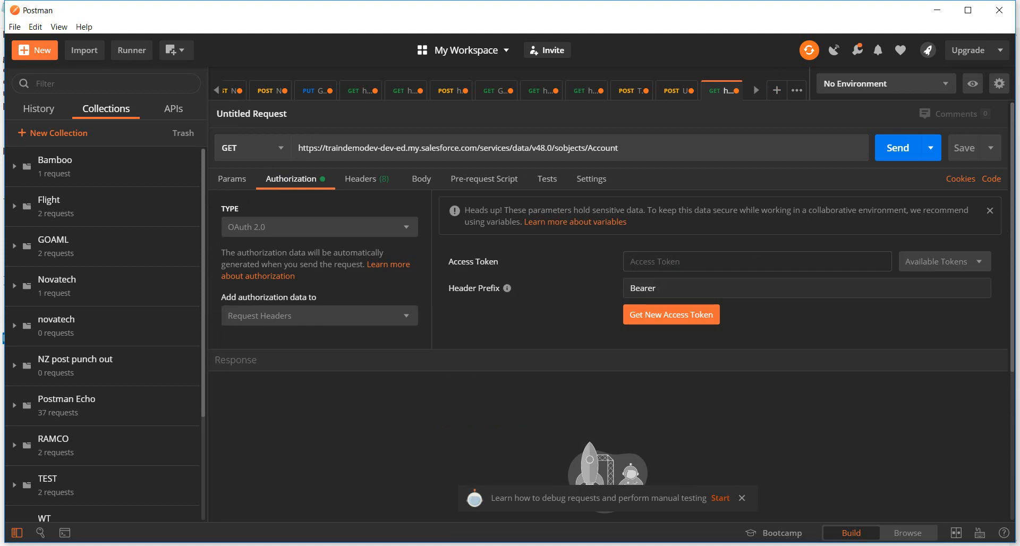
{"action": "key", "text": "alt+Tab"}
{"action": "left_click", "coordinate": [637, 292]}
{"action": "left_click_drag", "start_coordinate": [710, 210], "coordinate": [115, 208]}
{"action": "key", "text": "ctrl+c"}
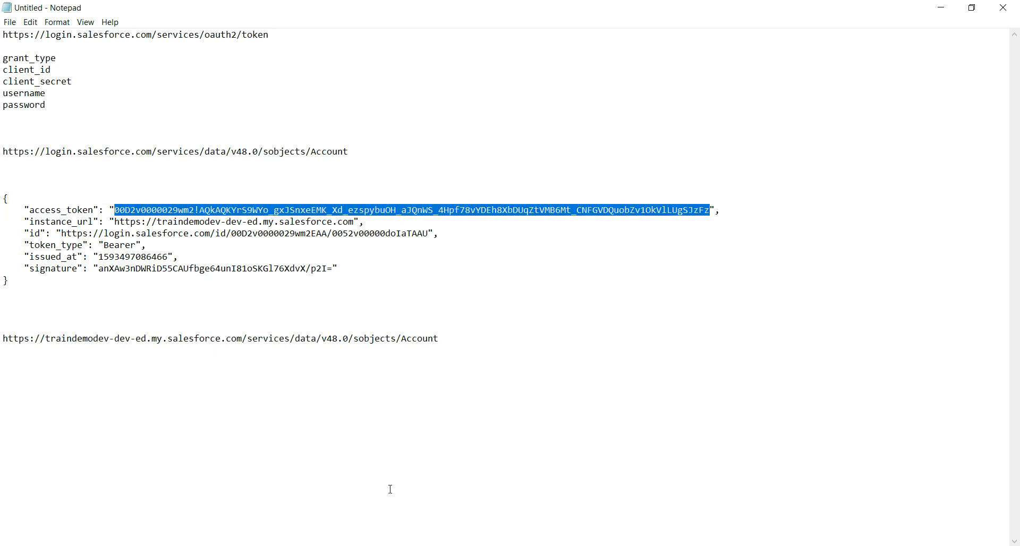
{"action": "left_click", "coordinate": [345, 543]}
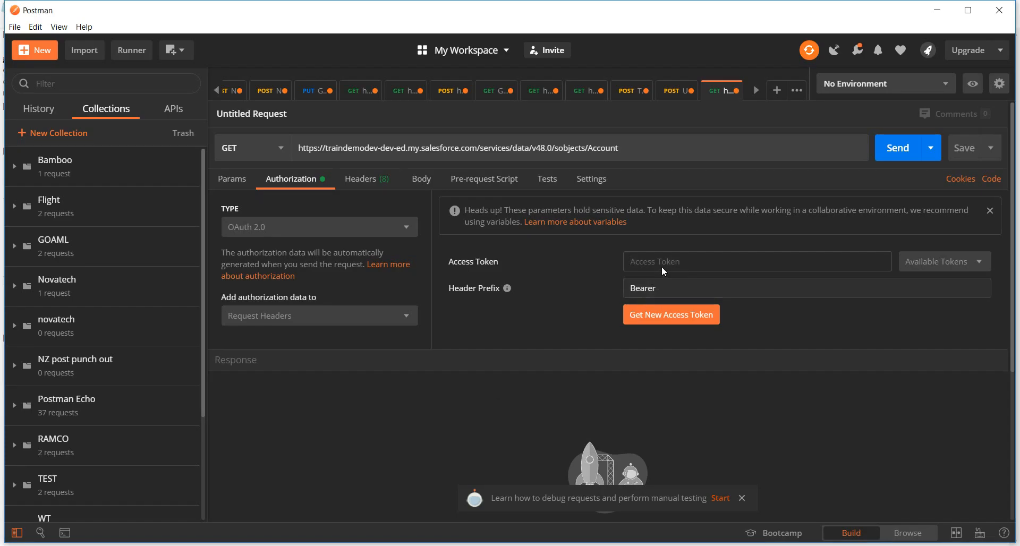
{"action": "key", "text": "ctrl+v"}
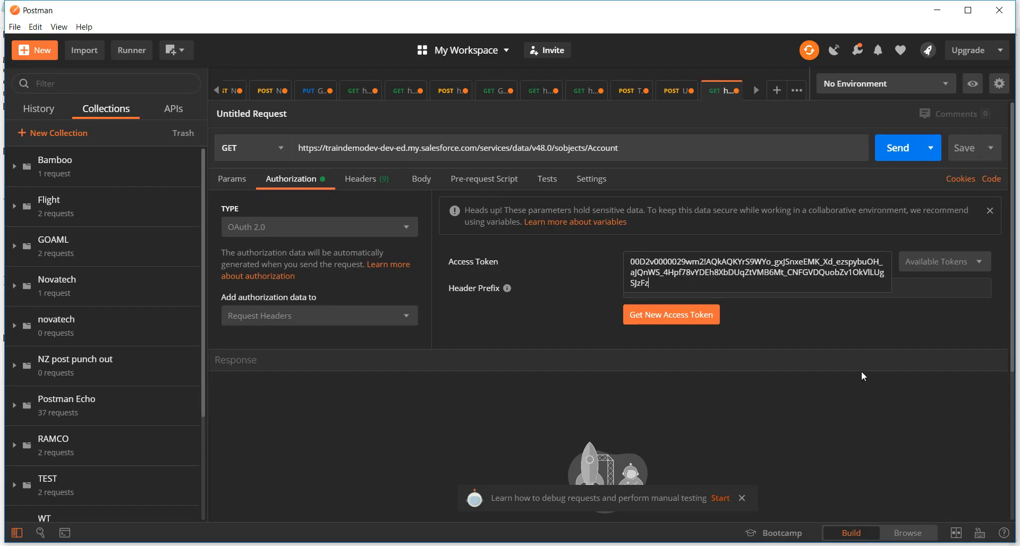
{"action": "left_click", "coordinate": [894, 149]}
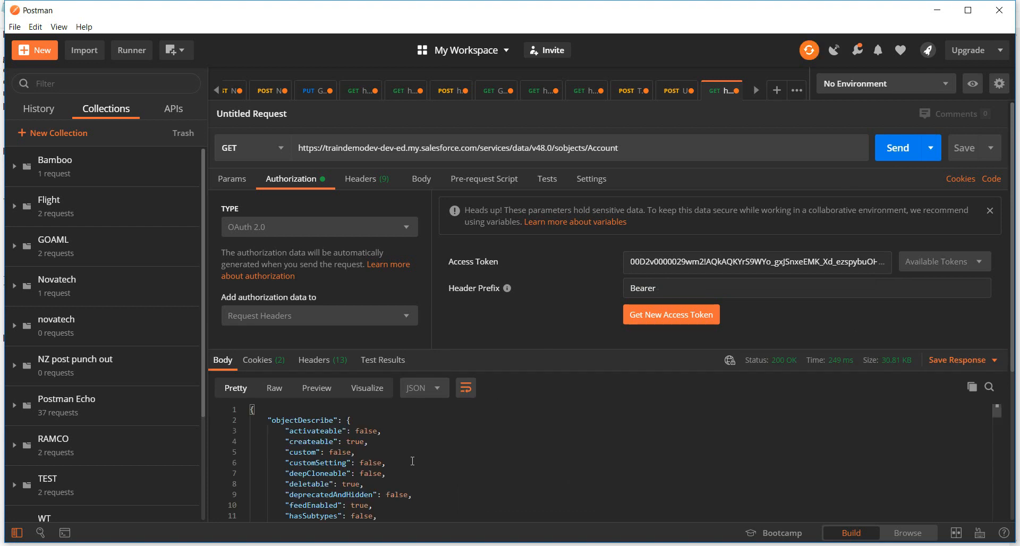
- Append the Demo account's record ID from the response to the Account URL, send the GET request, and review the returned record
{"action": "left_click_drag", "start_coordinate": [996, 414], "coordinate": [992, 420]}
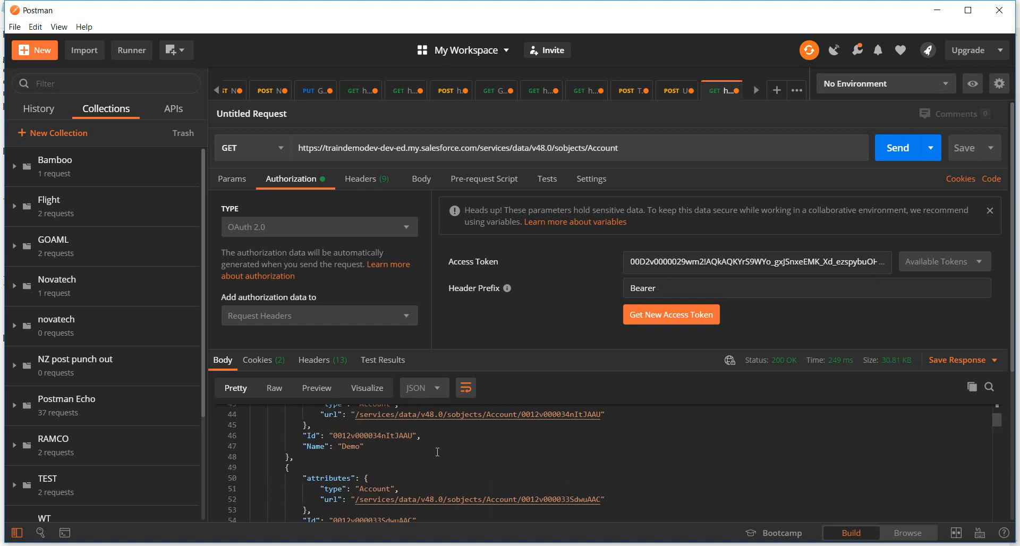
{"action": "left_click_drag", "start_coordinate": [413, 435], "coordinate": [336, 441]}
{"action": "key", "text": "ctrl+c"}
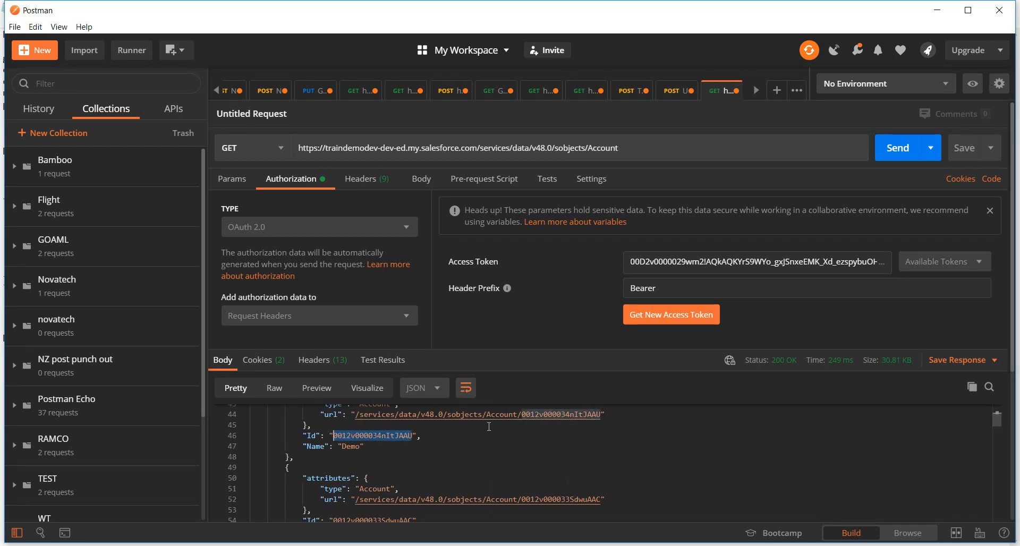
{"action": "left_click", "coordinate": [637, 147]}
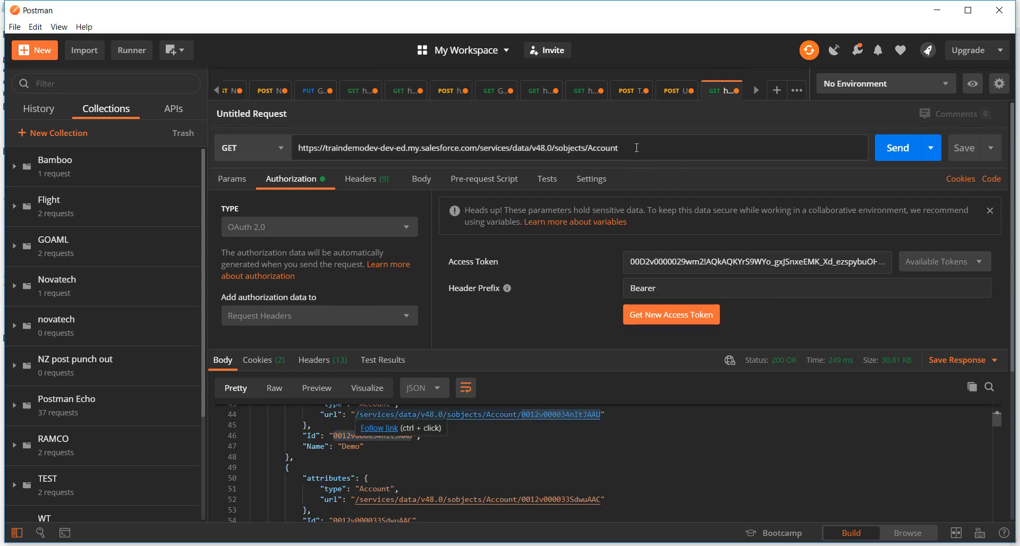
{"action": "type", "text": "/"}
{"action": "key", "text": "ctrl+v"}
{"action": "key", "text": "ctrl+Return"}
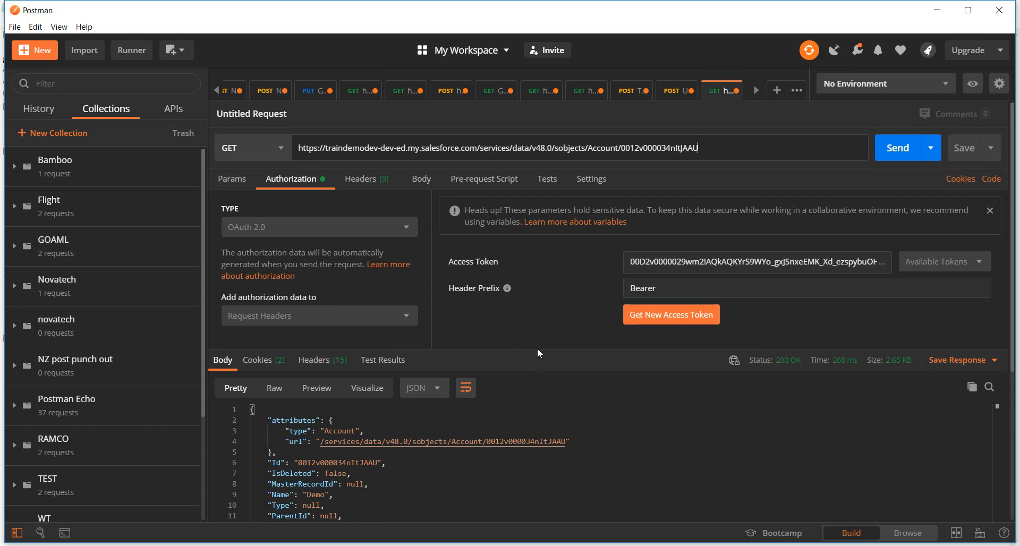
{"action": "left_click", "coordinate": [597, 422]}
{"action": "key", "text": "Down"}
{"action": "key", "text": "Down"}
{"action": "key", "text": "Down"}
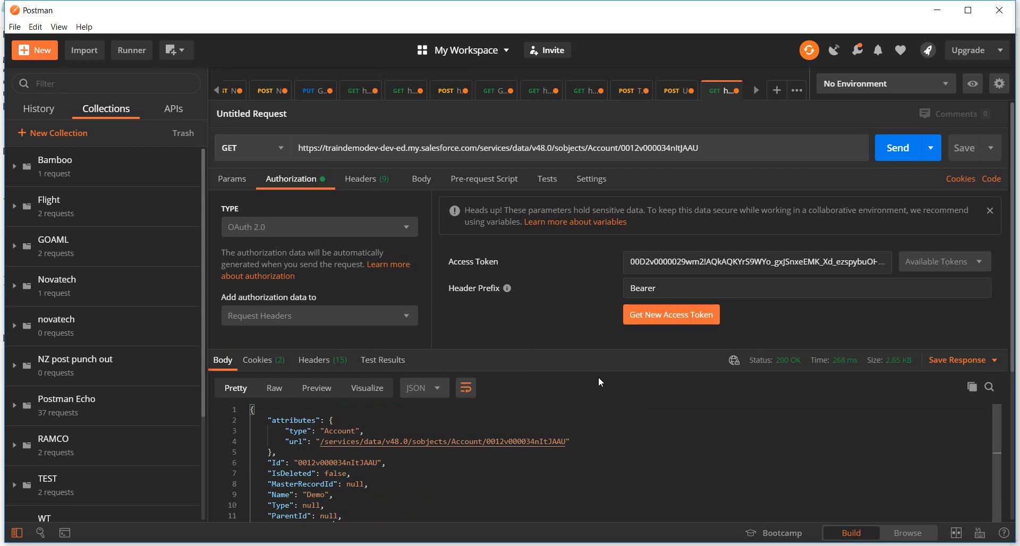
- Remove the record ID from the request URL so it ends in /sobjects/Account, and change the method to POST
{"action": "left_click", "coordinate": [718, 141]}
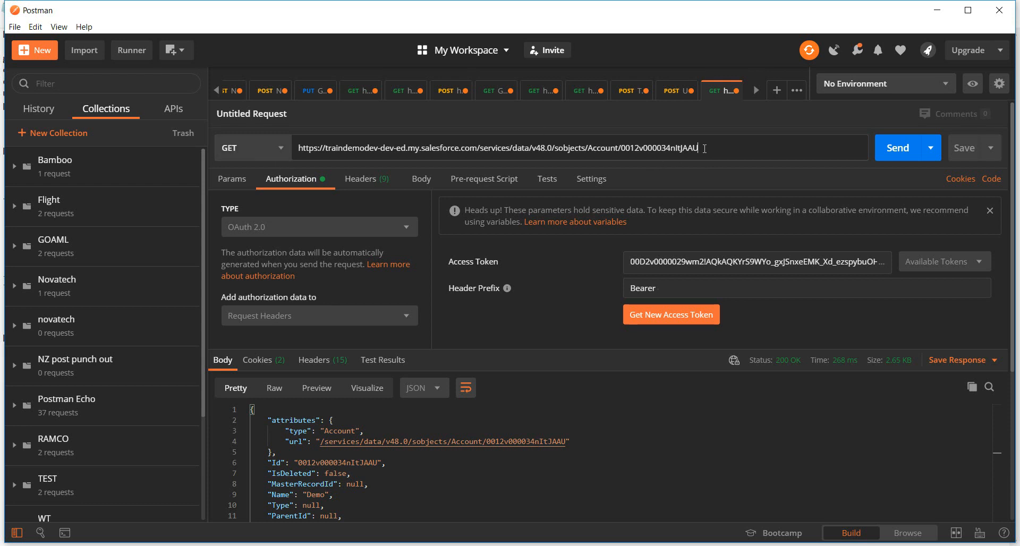
{"action": "key", "text": "BackSpace"}
{"action": "key", "text": "BackSpace"}
{"action": "key", "text": "BackSpace"}
{"action": "key", "text": "BackSpace"}
{"action": "key", "text": "BackSpace"}
{"action": "key", "text": "BackSpace"}
{"action": "key", "text": "BackSpace"}
{"action": "key", "text": "BackSpace"}
{"action": "key", "text": "BackSpace"}
{"action": "key", "text": "BackSpace"}
{"action": "key", "text": "BackSpace"}
{"action": "key", "text": "BackSpace"}
{"action": "key", "text": "BackSpace"}
{"action": "key", "text": "BackSpace"}
{"action": "key", "text": "BackSpace"}
{"action": "key", "text": "BackSpace"}
{"action": "key", "text": "BackSpace"}
{"action": "key", "text": "BackSpace"}
{"action": "key", "text": "BackSpace"}
{"action": "left_click", "coordinate": [276, 151]}
{"action": "left_click", "coordinate": [241, 196]}
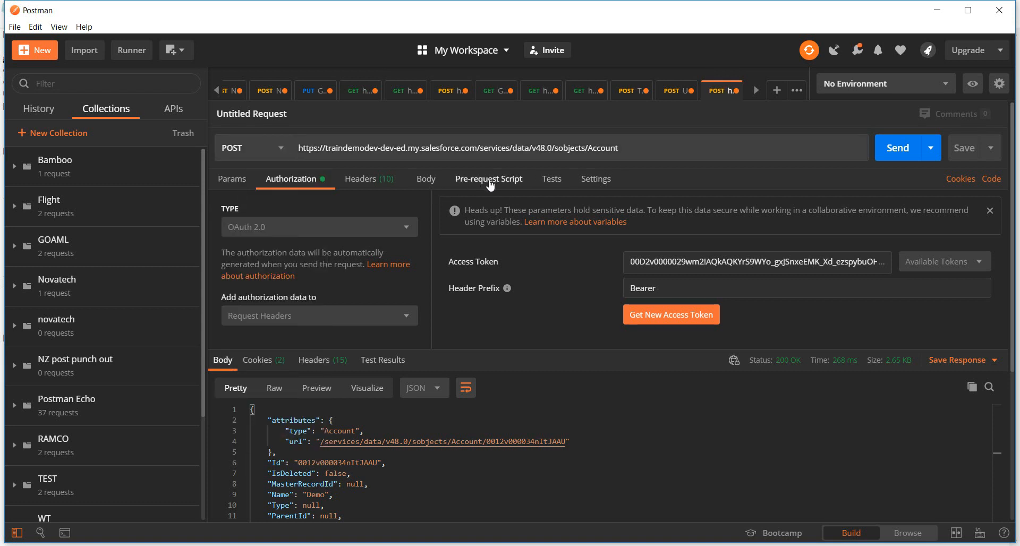
- Give the request a raw JSON body with "Name" : "This is a dummy account" and send the POST request
{"action": "left_click", "coordinate": [428, 181]}
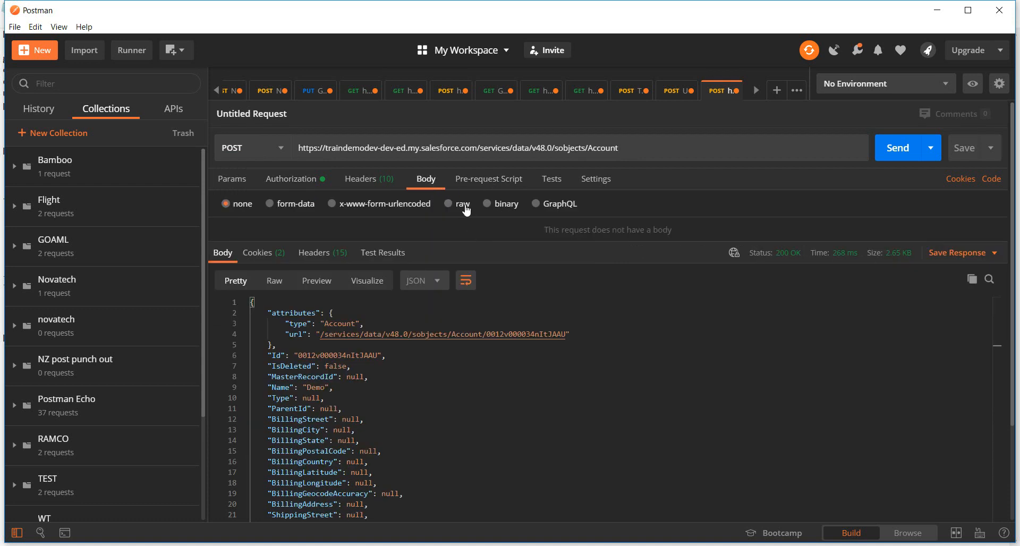
{"action": "left_click", "coordinate": [449, 205]}
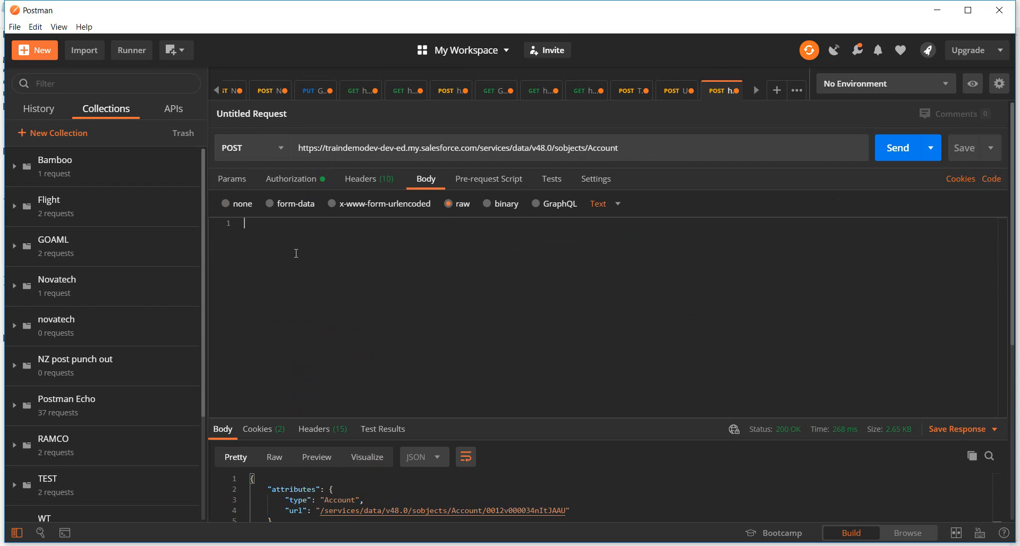
{"action": "type", "text": "{"}
{"action": "key", "text": "Return"}
{"action": "key", "text": "Return"}
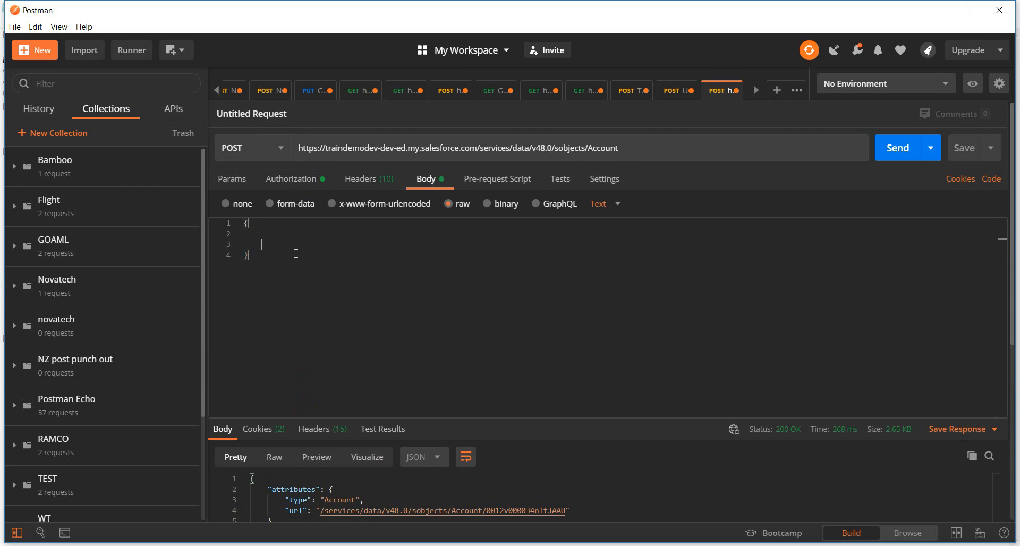
{"action": "type", "text": "\"\""}
{"action": "type", "text": "Name"}
{"action": "type", "text": " : \""}
{"action": "type", "text": "\""}
{"action": "key", "text": "Left"}
{"action": "type", "text": "This is a dummy account"}
{"action": "left_click", "coordinate": [619, 204]}
{"action": "left_click", "coordinate": [603, 265]}
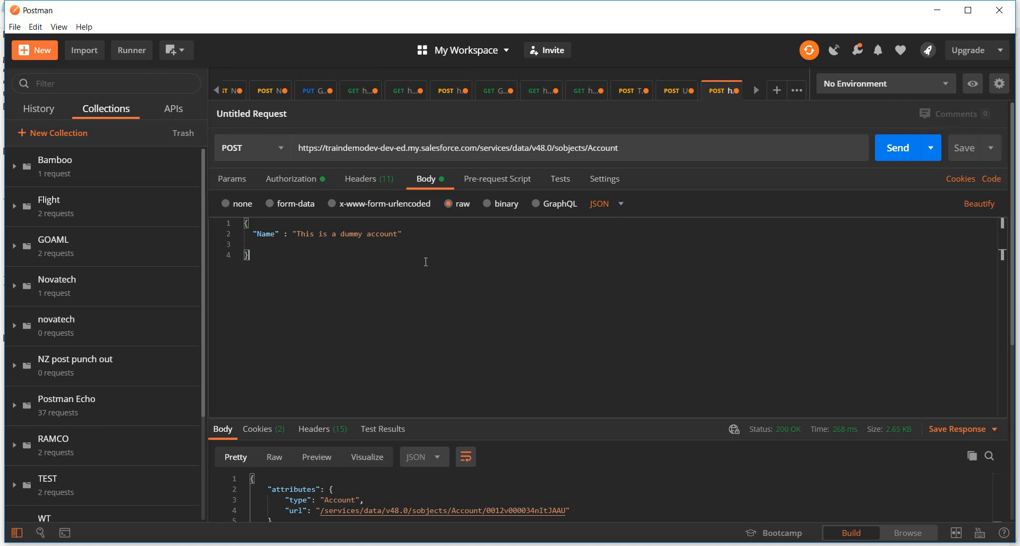
{"action": "left_click", "coordinate": [897, 148]}
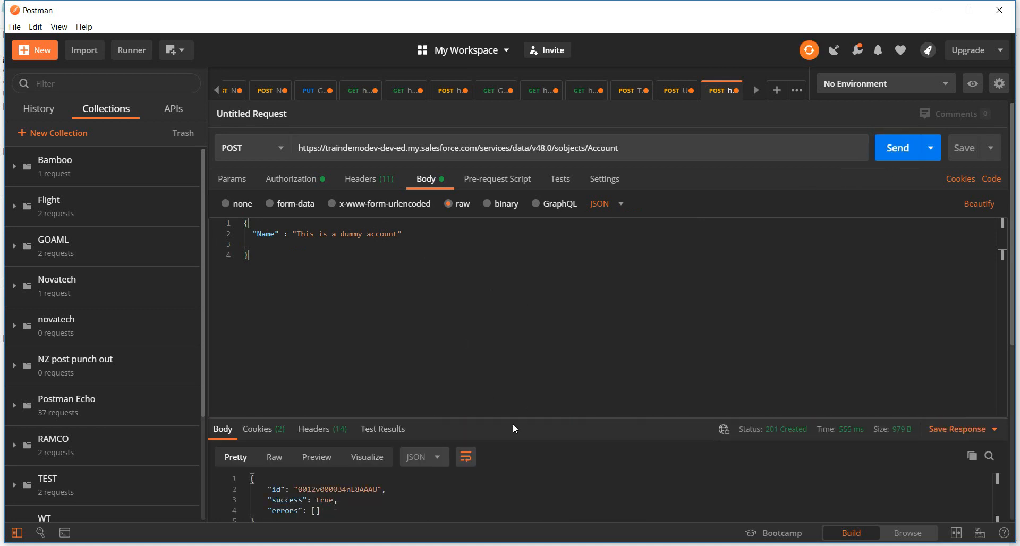
- Append the new account's ID from the response to the request URL, change the method to DELETE, and send it
{"action": "left_click_drag", "start_coordinate": [511, 419], "coordinate": [501, 337]}
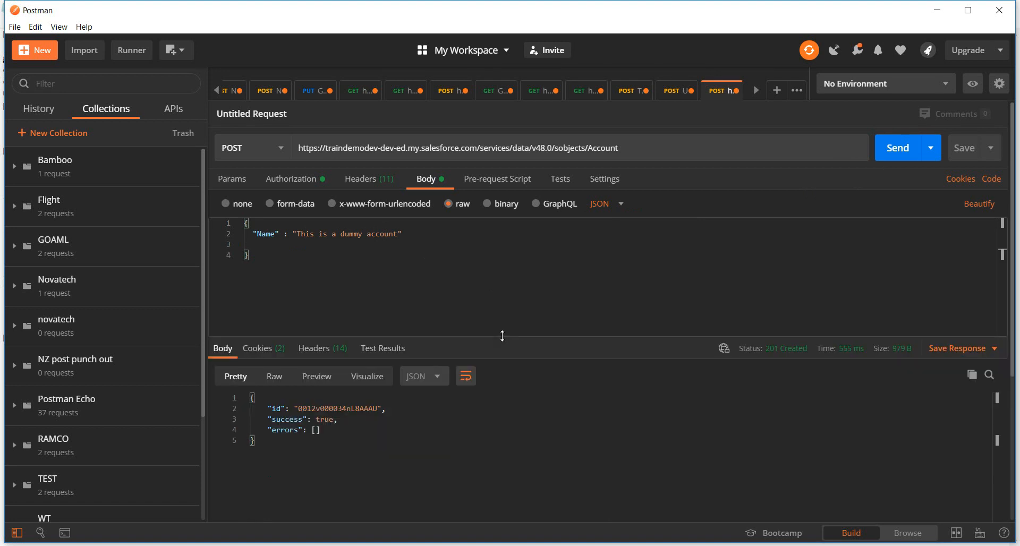
{"action": "double_click", "coordinate": [343, 408]}
{"action": "key", "text": "ctrl+c"}
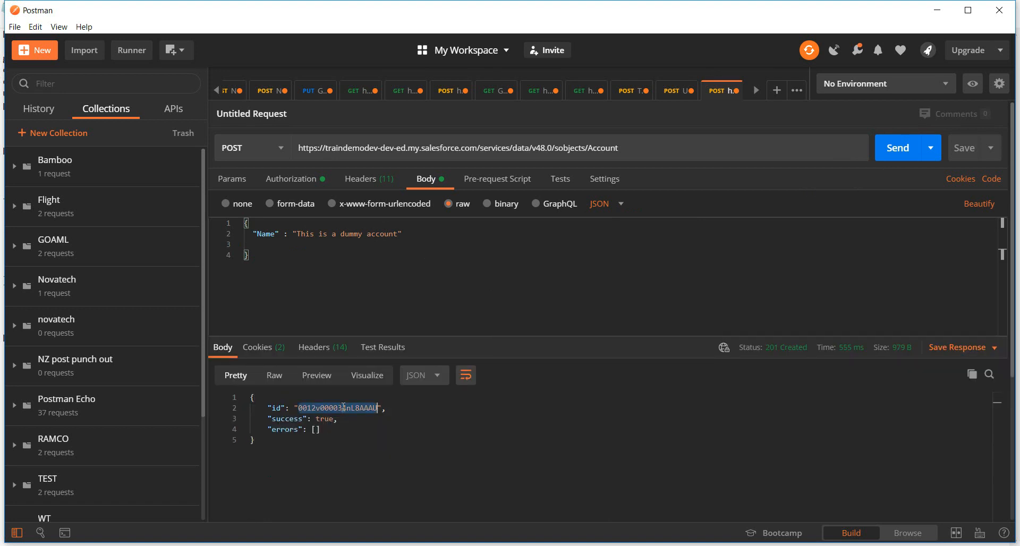
{"action": "left_click", "coordinate": [636, 153]}
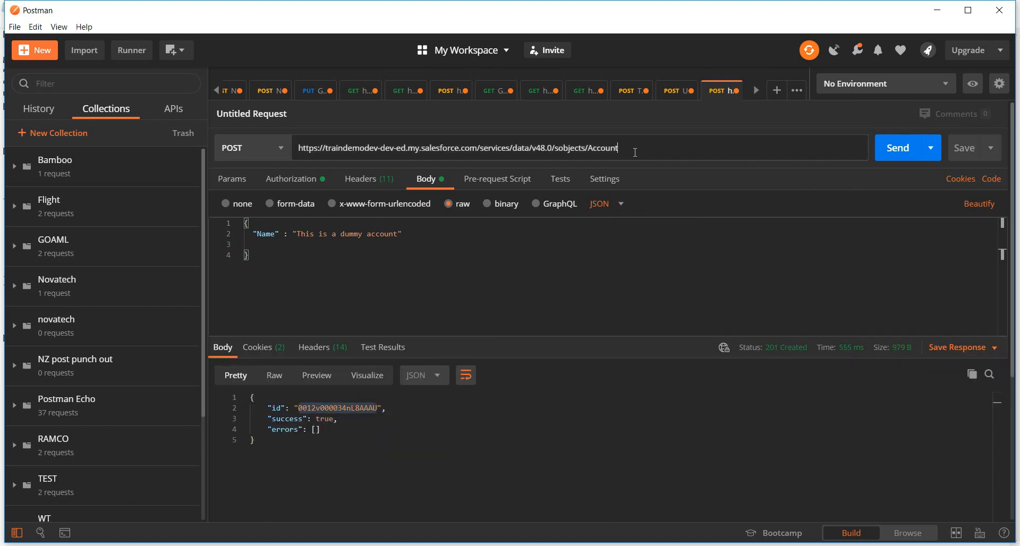
{"action": "type", "text": "/"}
{"action": "key", "text": "ctrl+v"}
{"action": "left_click", "coordinate": [281, 149]}
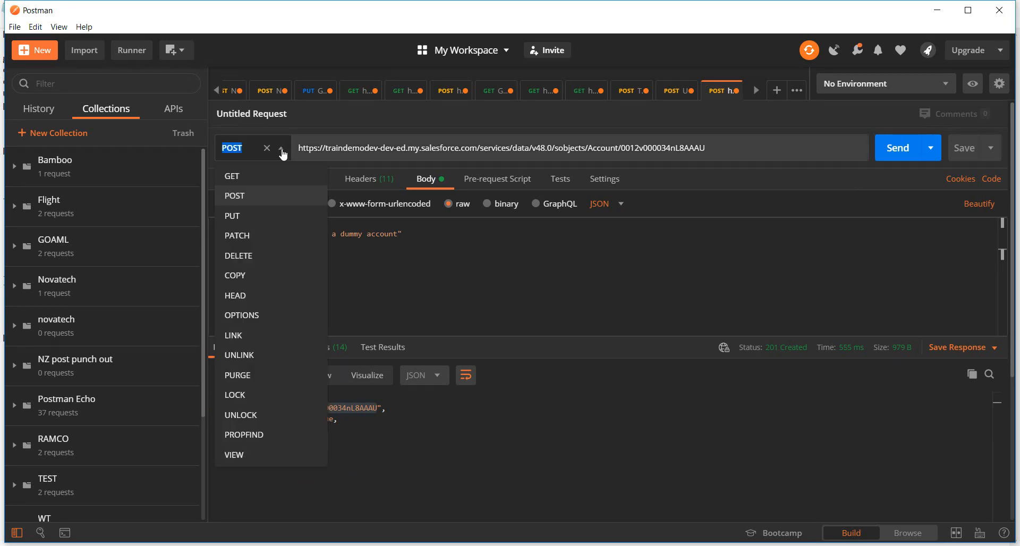
{"action": "left_click", "coordinate": [246, 257]}
{"action": "left_click", "coordinate": [896, 148]}
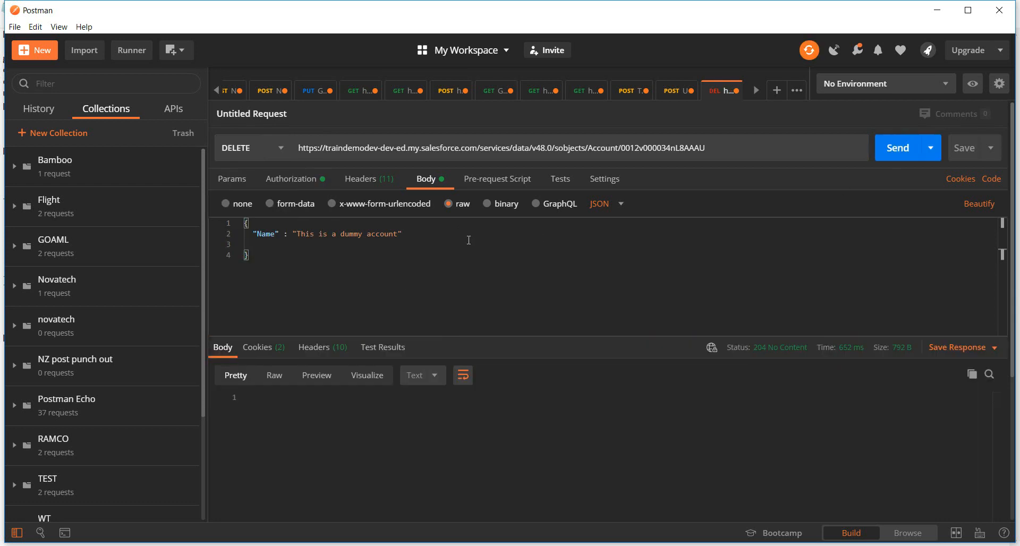
- Change the method to GET and request the deleted account record
{"action": "left_click", "coordinate": [274, 151]}
{"action": "left_click", "coordinate": [244, 177]}
{"action": "left_click", "coordinate": [895, 148]}
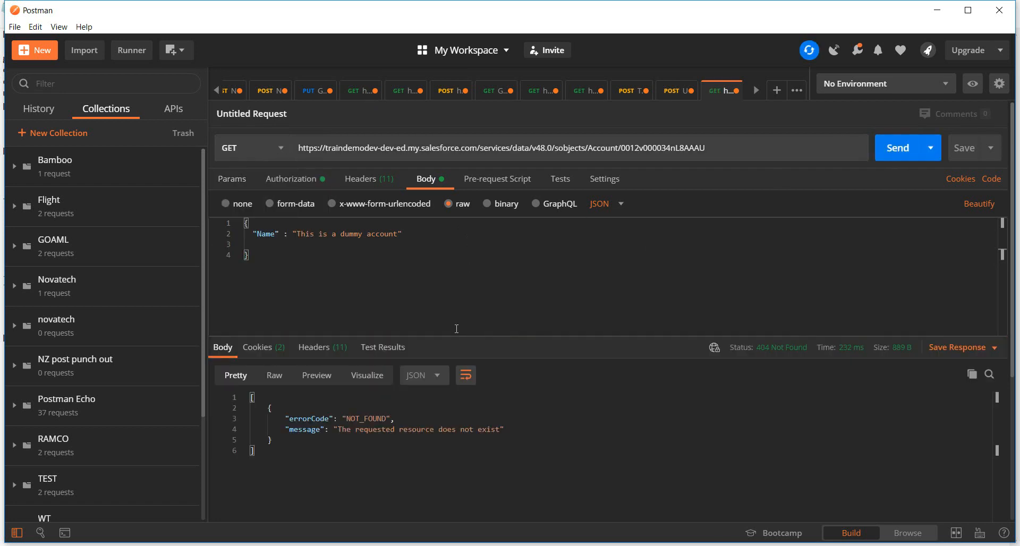